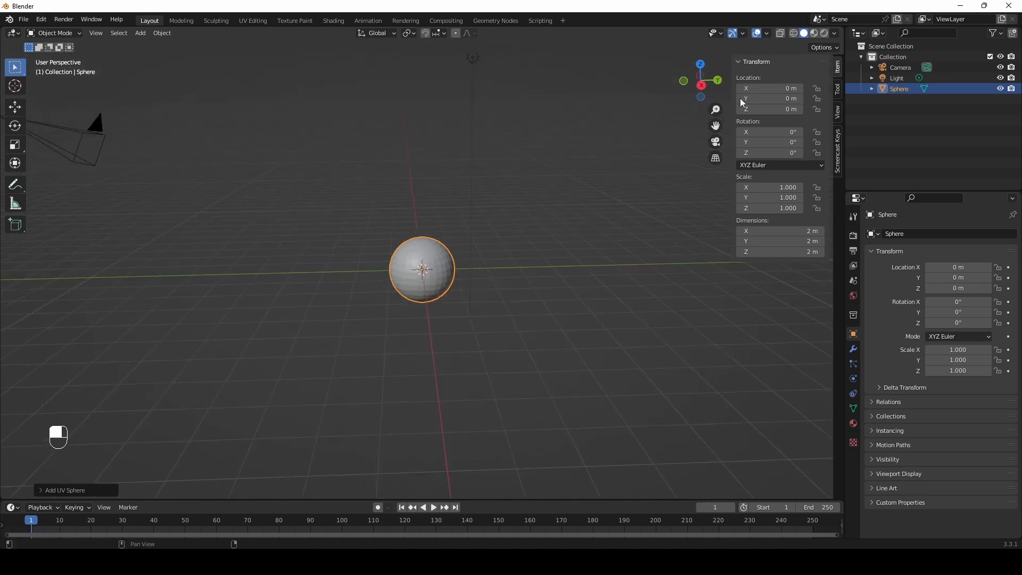
Shade the sphere smooth and align the camera to the right orthographic view
left_click(702, 86)
scroll(458, 253, "up", 4)
right_click(445, 256)
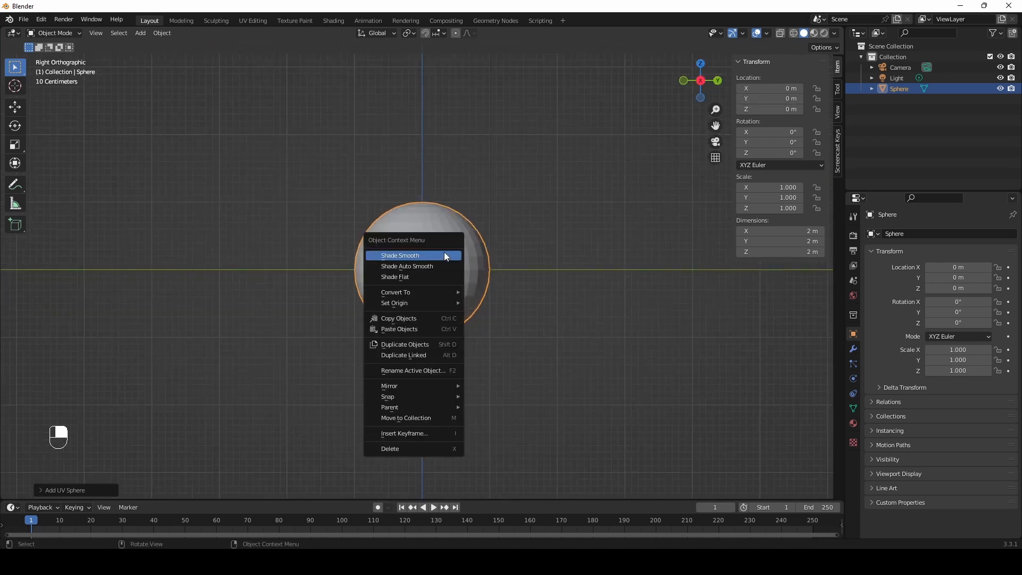
left_click(444, 251)
key("ctrl+alt+KP_0")
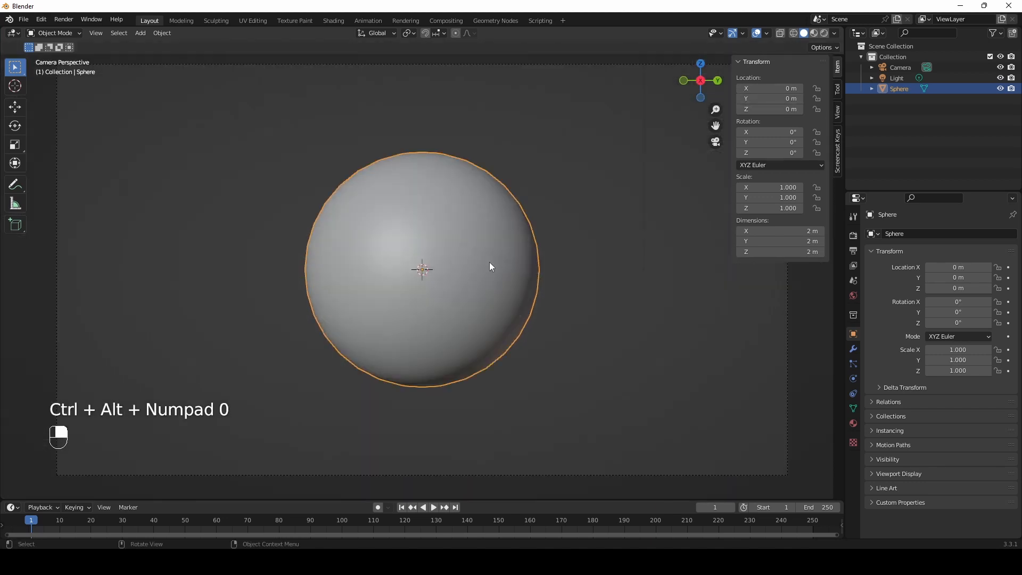
left_click(315, 487)
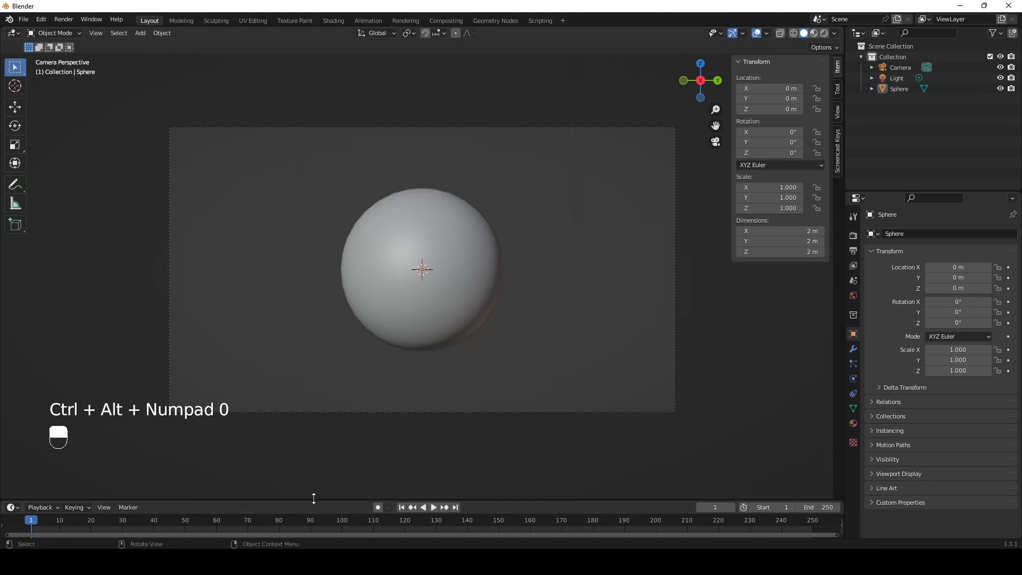
Enlarge the timeline area into a Shader Editor and create a new material for the sphere
left_click_drag(313, 499, 355, 254)
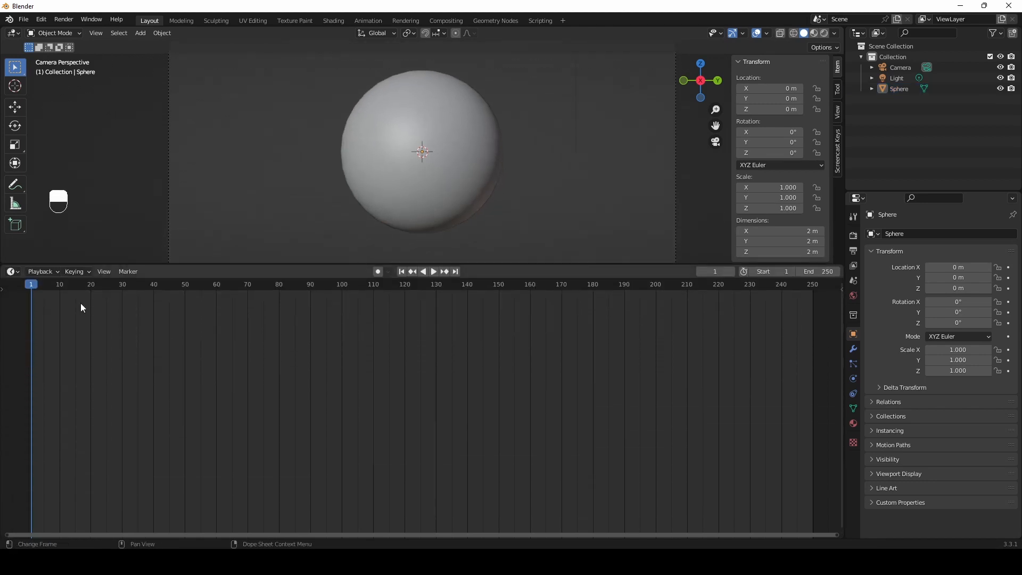
left_click(13, 273)
left_click(27, 381)
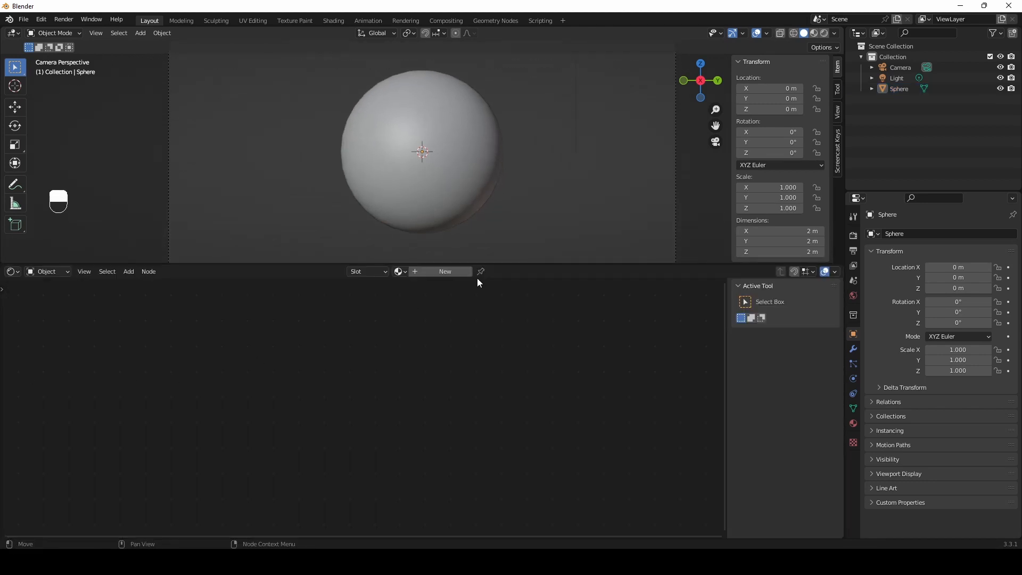
left_click(462, 271)
Add a ColorRamp node beside the Principled BSDF and link its Color output to Base Color
scroll(274, 443, "up", 4)
middle_click_drag(143, 439, 402, 405)
left_click(522, 407)
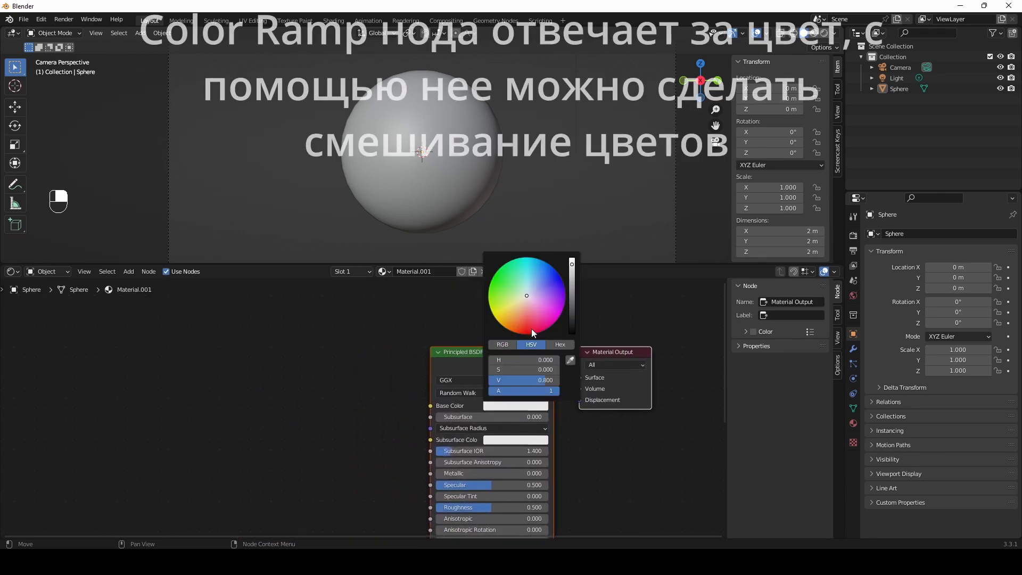
key("shift+a")
left_click(277, 386)
type("c")
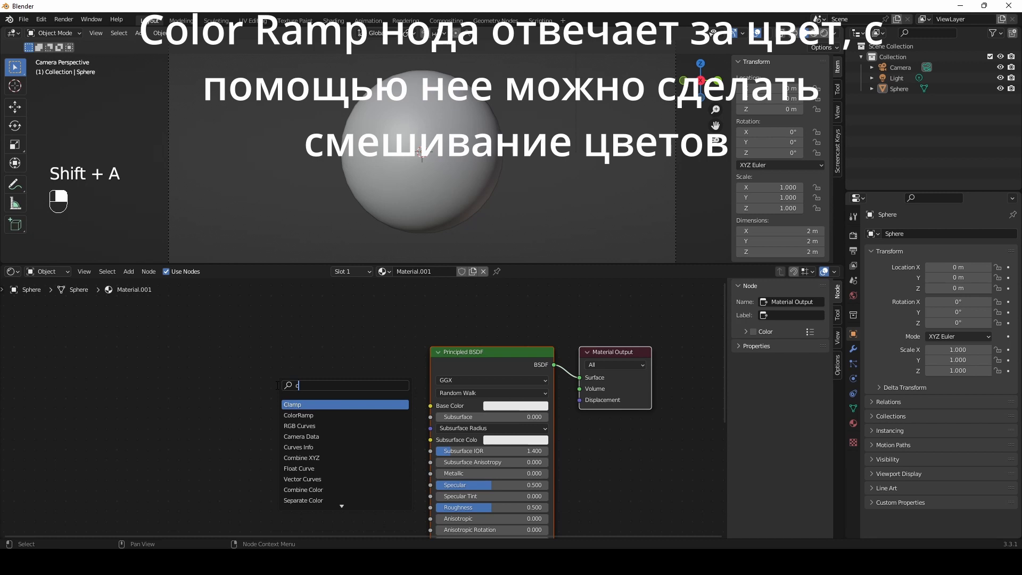
type("olo")
key("Return")
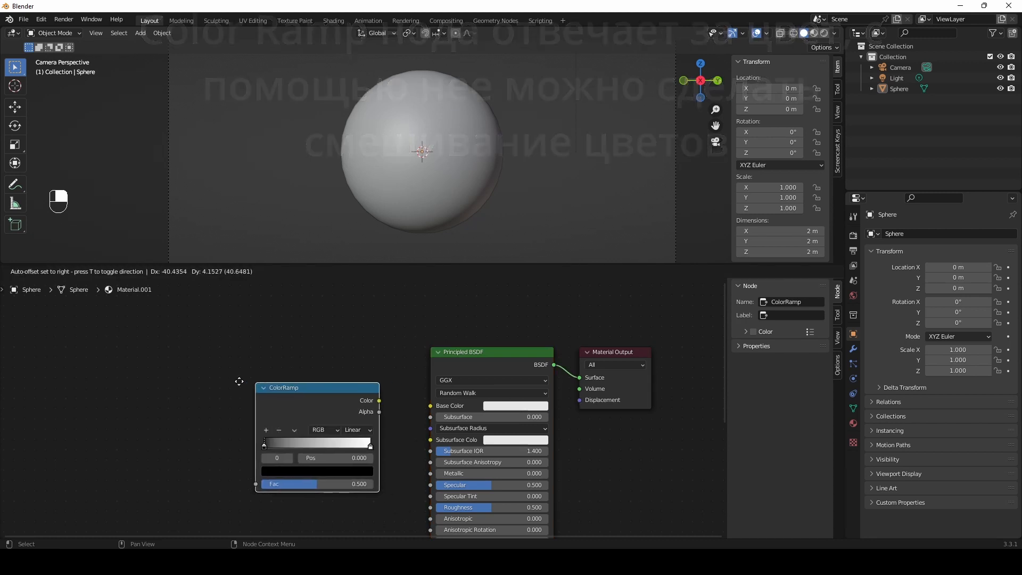
left_click(215, 378)
left_click_drag(356, 399, 430, 406)
Try shifting the ColorRamp's black and white stops inward, and return the white stop to position 1.000
left_click(344, 444)
left_click_drag(345, 445, 334, 445)
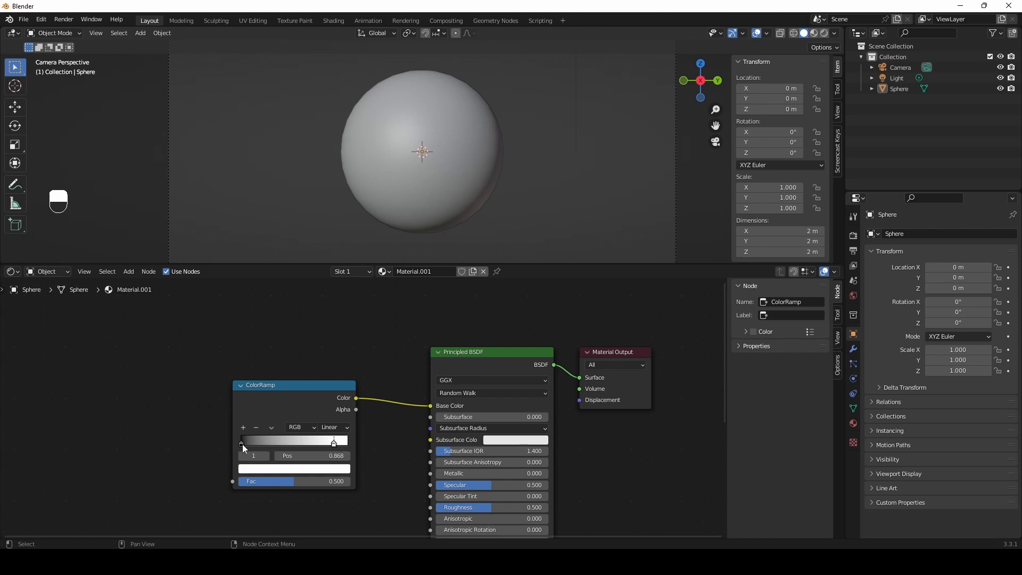
left_click_drag(242, 444, 258, 445)
left_click_drag(341, 445, 358, 443)
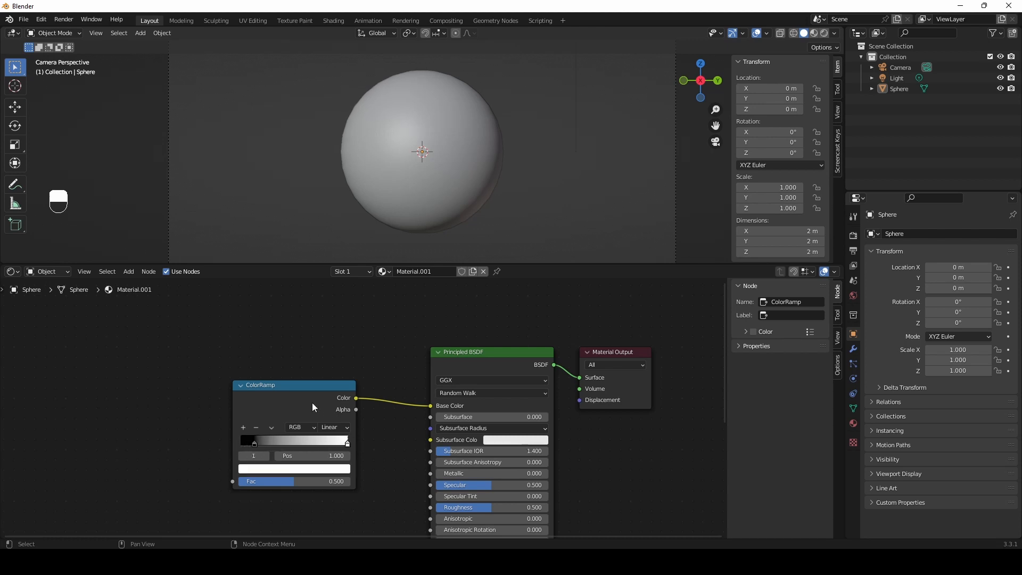
Add a Musgrave Texture node before the ColorRamp and link its Height output to the ramp's Fac input
left_click_drag(312, 388, 328, 372)
scroll(255, 373, "down", 1)
middle_click_drag(165, 374, 307, 378)
key("shift+a")
left_click(275, 373)
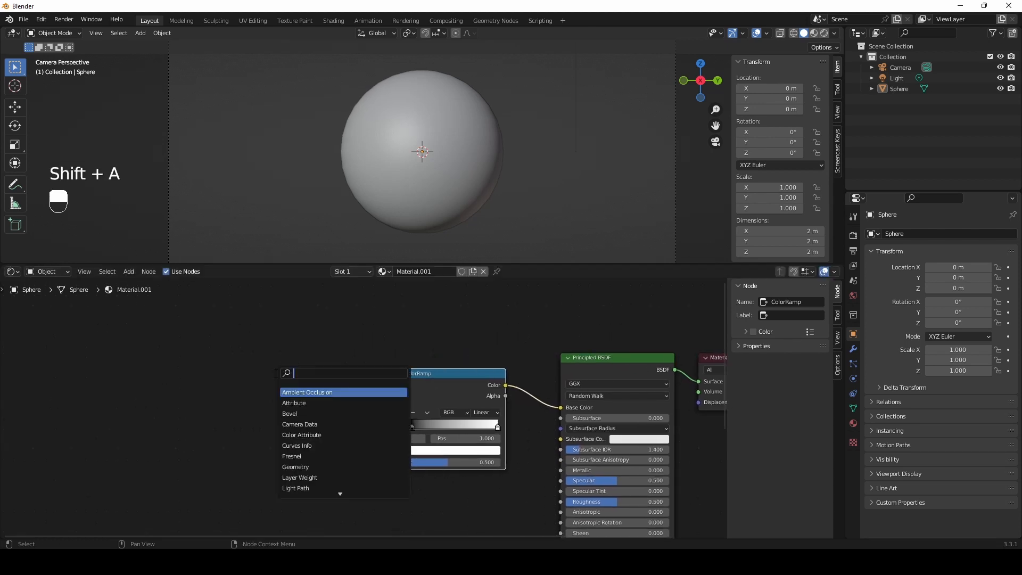
type("mus")
key("Return")
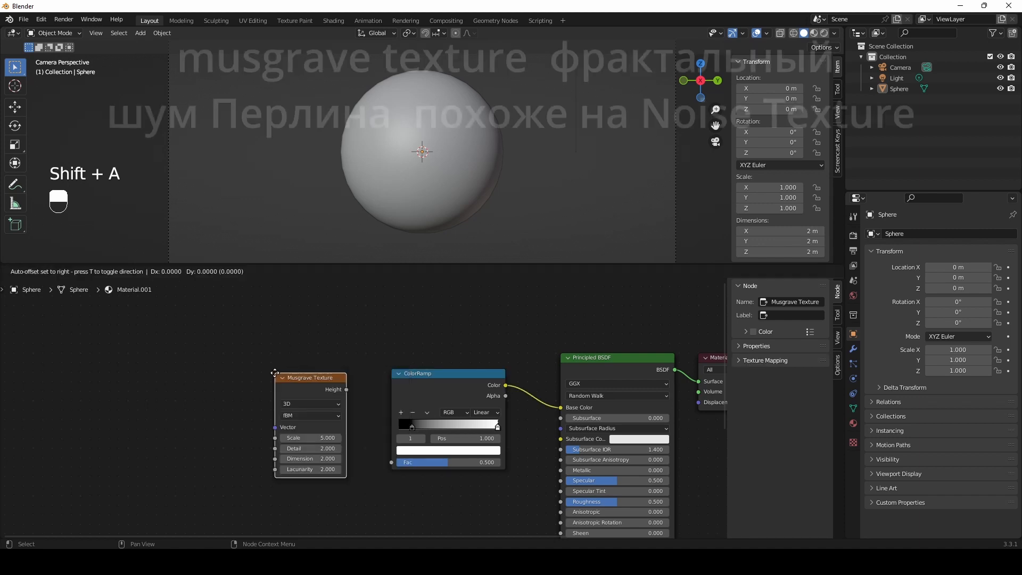
left_click(234, 367)
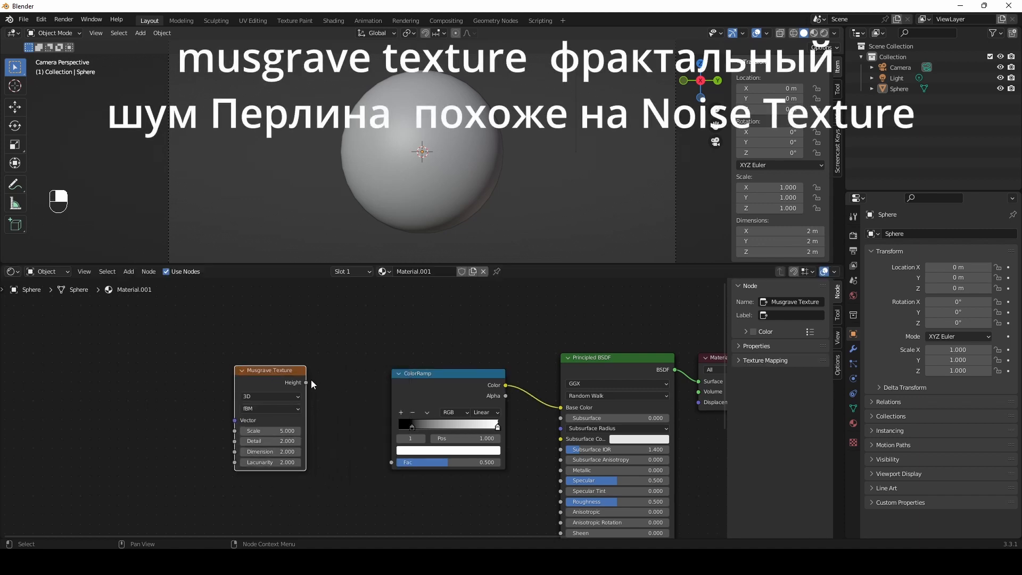
left_click_drag(306, 382, 391, 462)
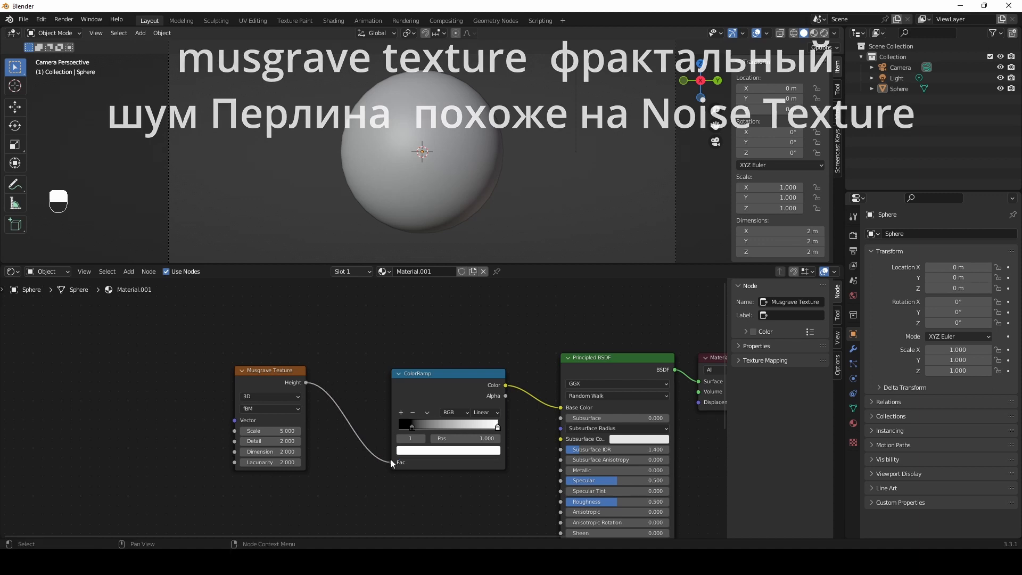
Add a Noise Texture node before the Musgrave Texture and link its Color output to the Musgrave Vector input
middle_click_drag(144, 395, 253, 395)
key("shift+a")
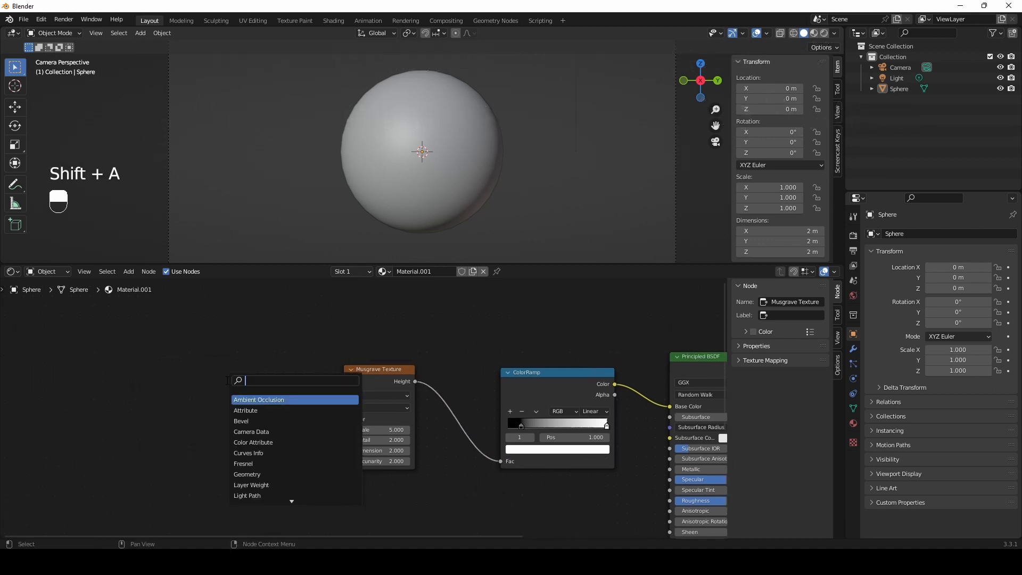
type("nois")
key("Down")
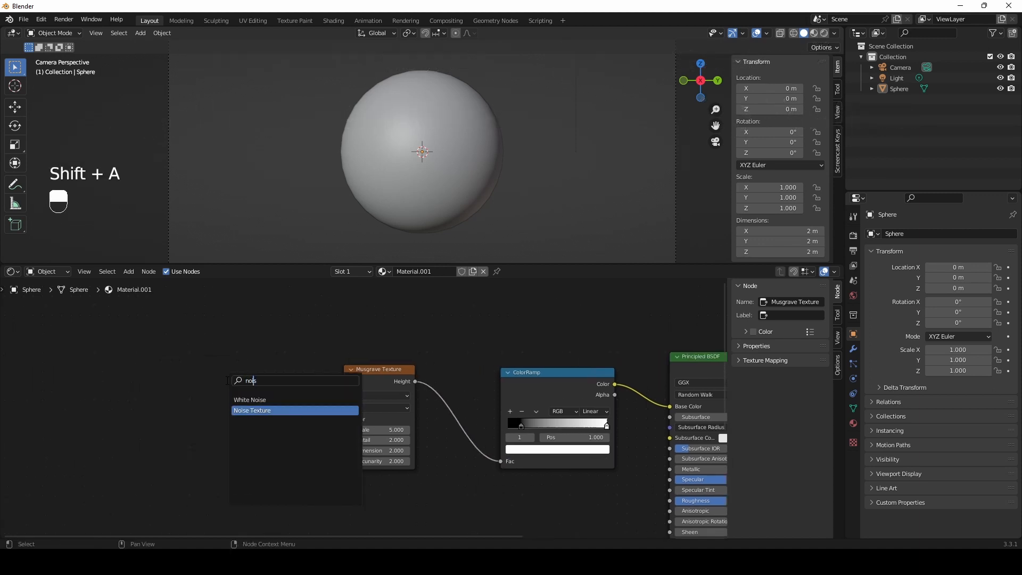
key("Return")
left_click(199, 378)
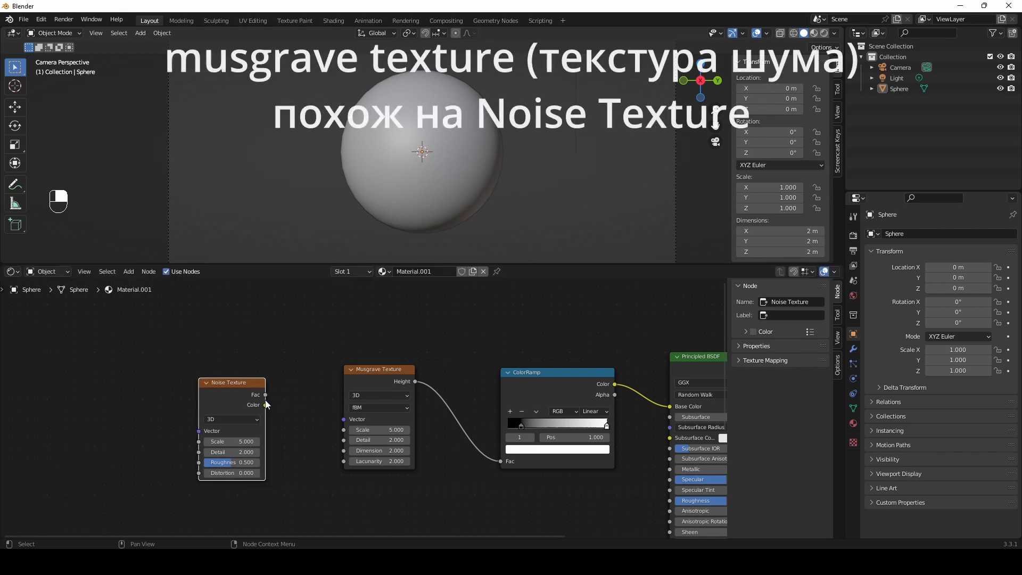
left_click_drag(265, 405, 344, 418)
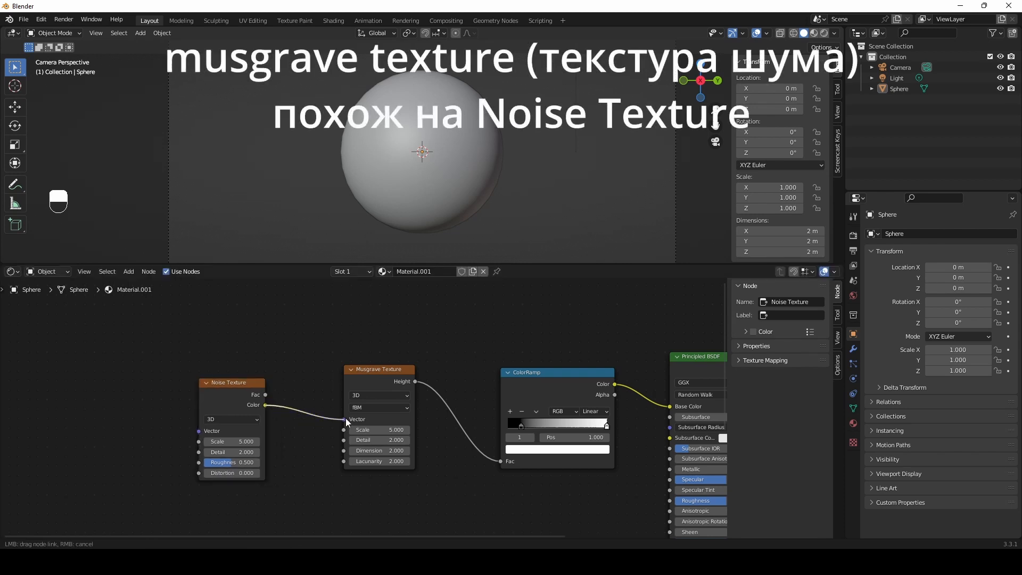
Add a Texture Coordinate node and link its UV output to the Noise Texture's Vector input
middle_click_drag(136, 416, 230, 387)
key("shift+a")
left_click(155, 406)
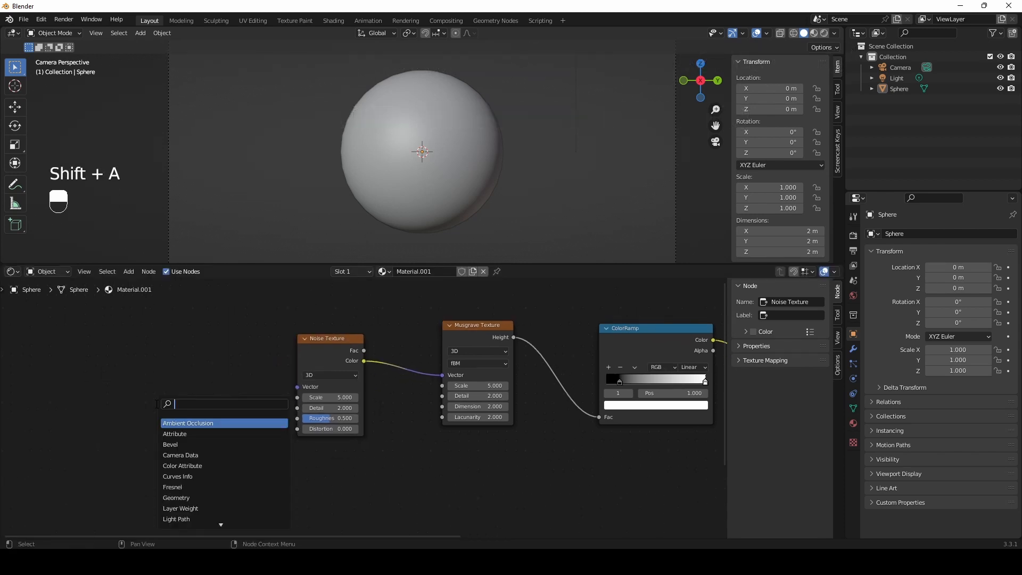
type("texture ")
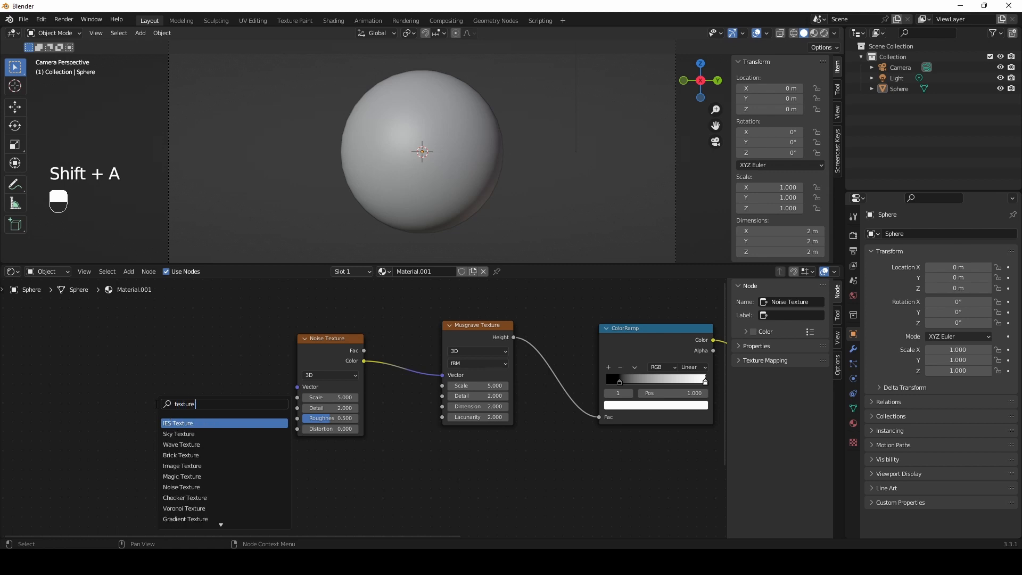
type("coo")
key("Return")
left_click(70, 452)
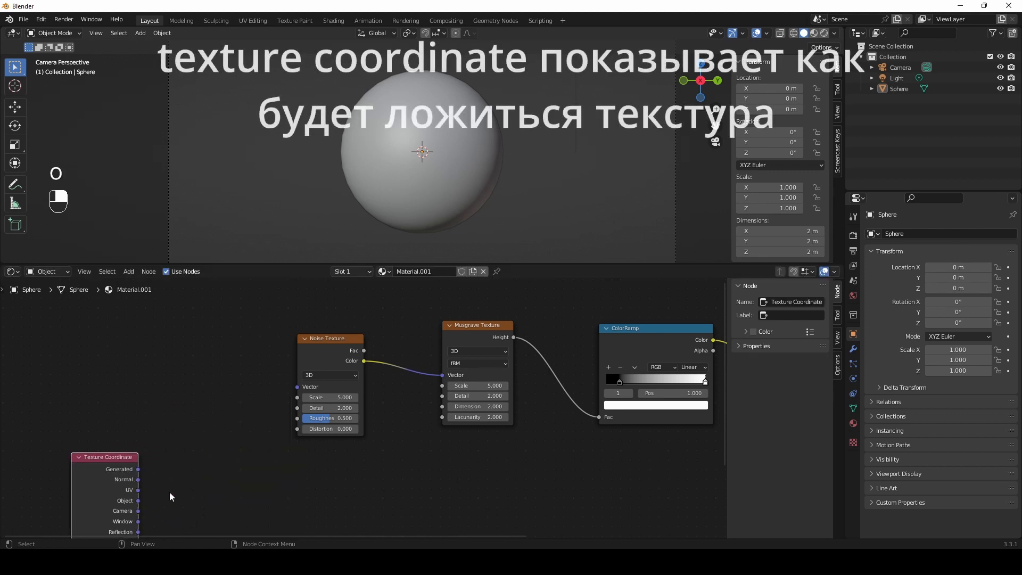
left_click_drag(138, 490, 297, 386)
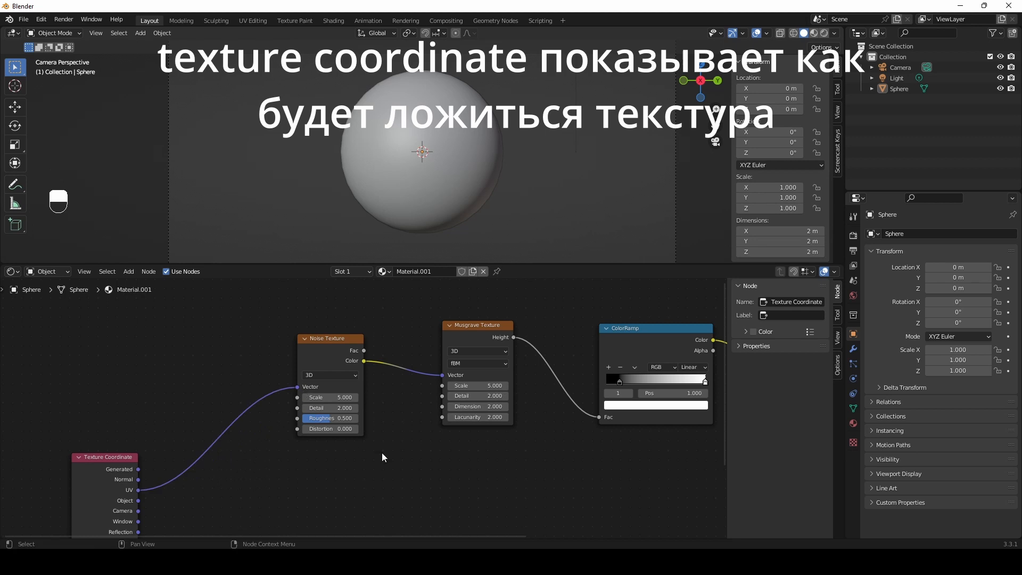
Move the ColorRamp's black stop back to position 0.000 and display the viewport in Material Preview shading
middle_click_drag(371, 452, 232, 476)
scroll(384, 462, "down", 2)
middle_click_drag(384, 462, 255, 452)
scroll(280, 423, "up", 6)
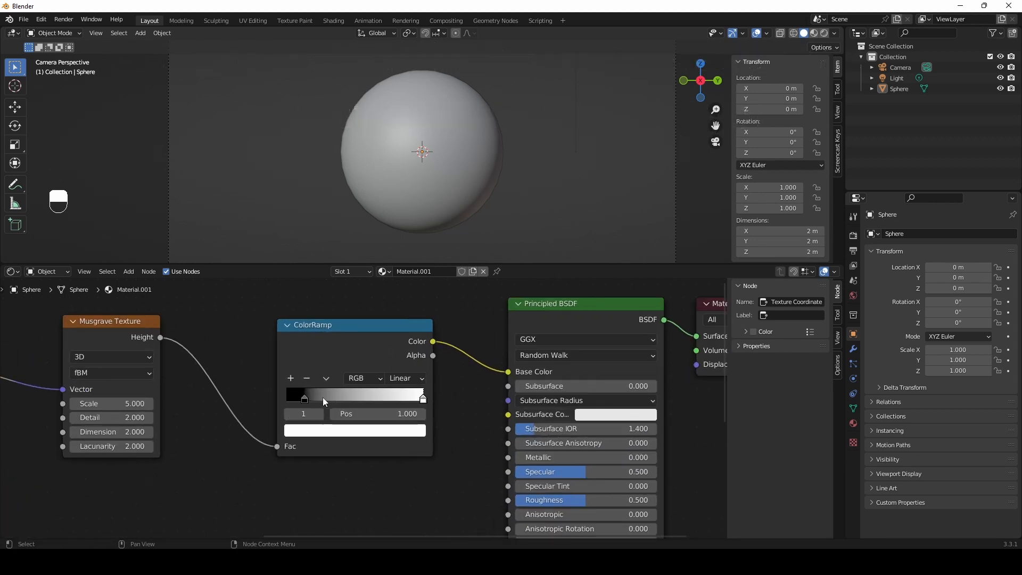
left_click_drag(304, 399, 283, 399)
scroll(250, 426, "down", 1)
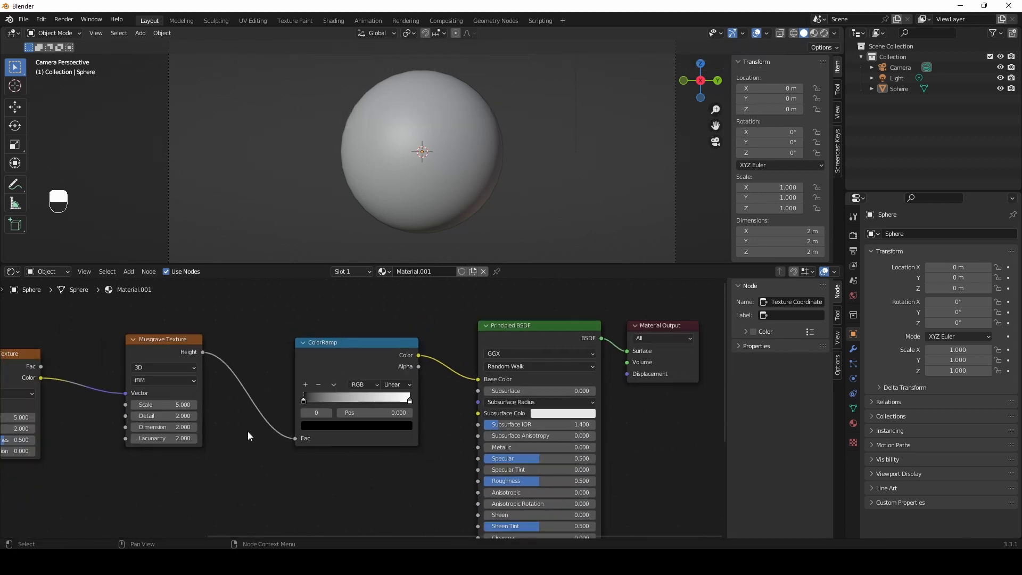
left_click(815, 33)
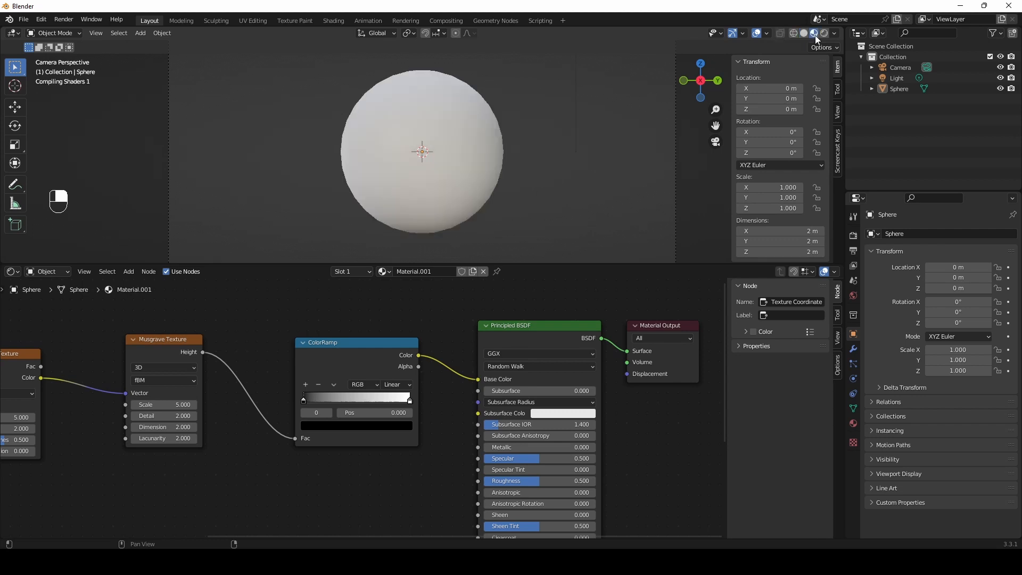
Set the Noise Texture's Scale to 6 and its Detail to 15
middle_click_drag(245, 474, 358, 436)
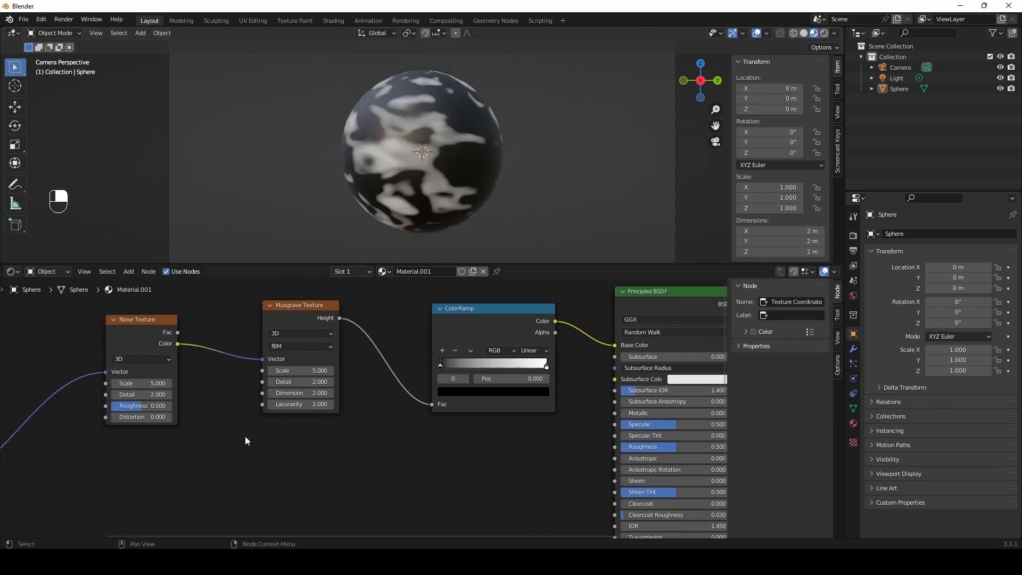
scroll(289, 409, "up", 2)
double_click(232, 387)
type("6")
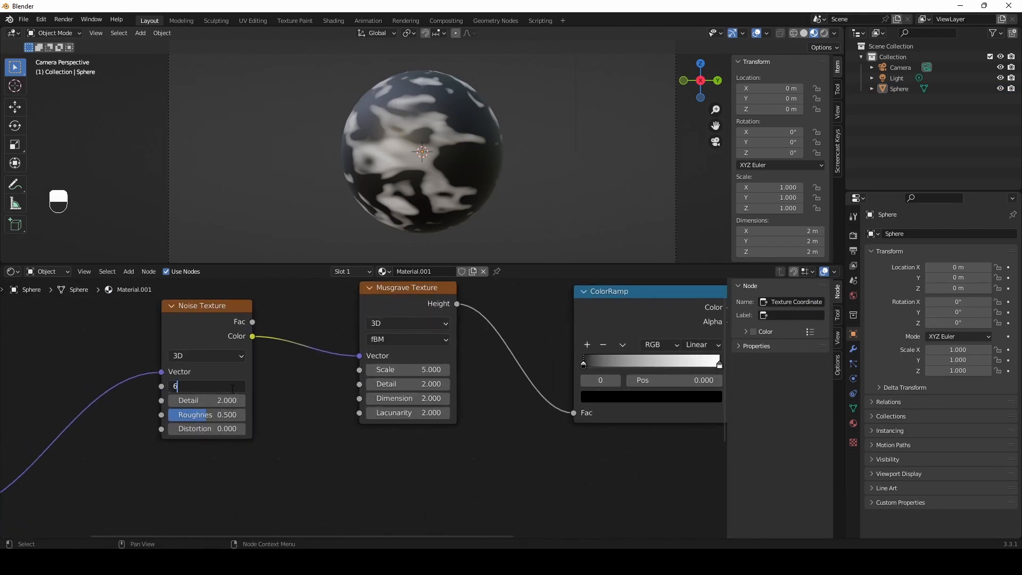
key("Return")
double_click(227, 400)
type("15")
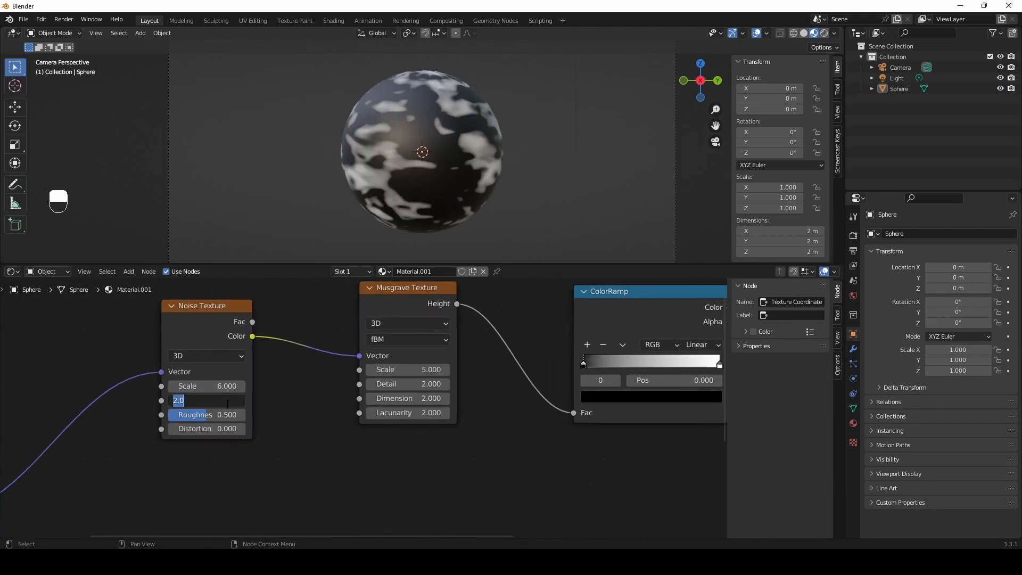
key("Return")
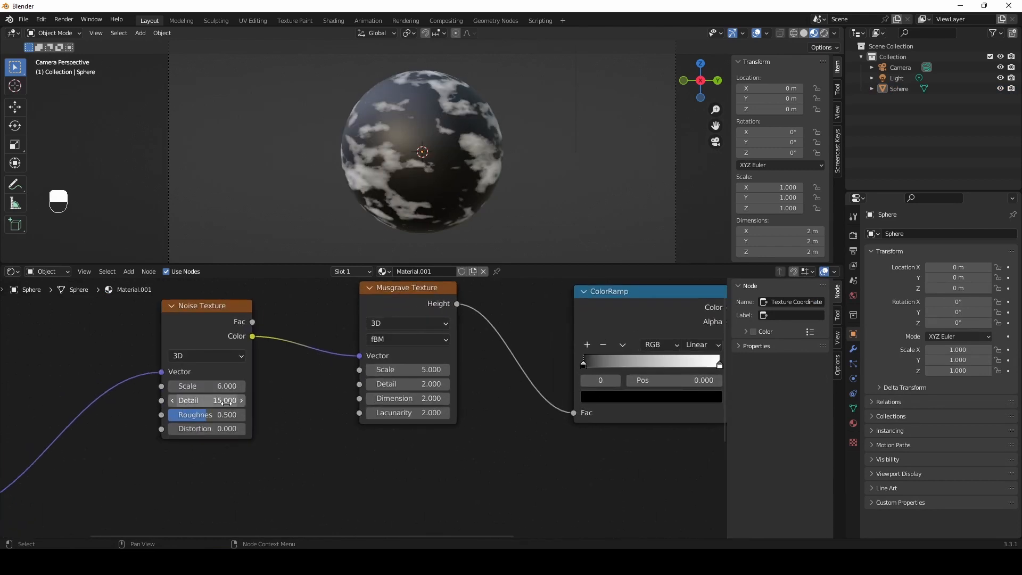
Set the Musgrave Texture's Detail to 15 and its Dimension to 0
double_click(426, 384)
type("15")
key("Return")
double_click(420, 398)
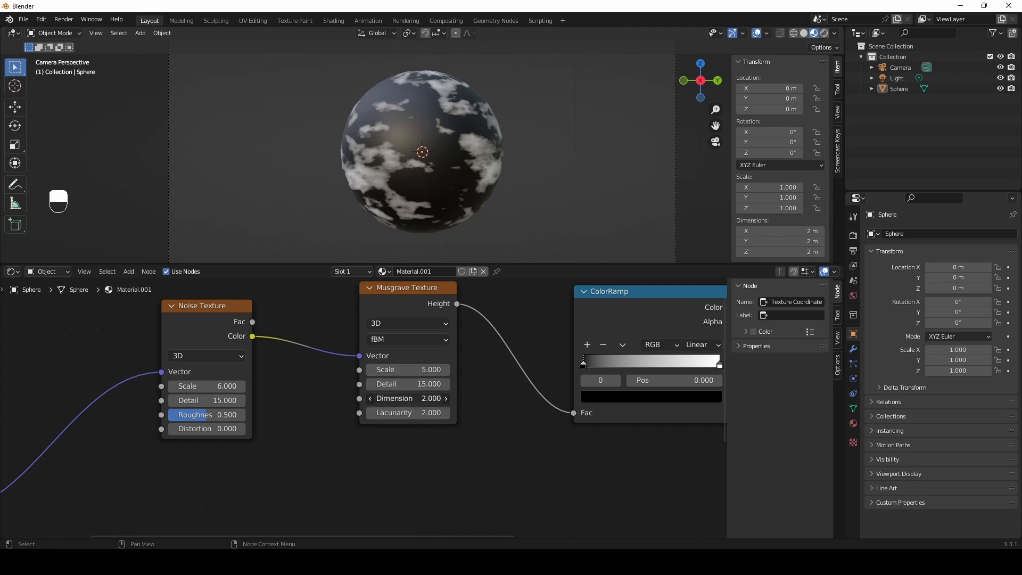
type("0")
key("Return")
scroll(459, 121, "up", 3)
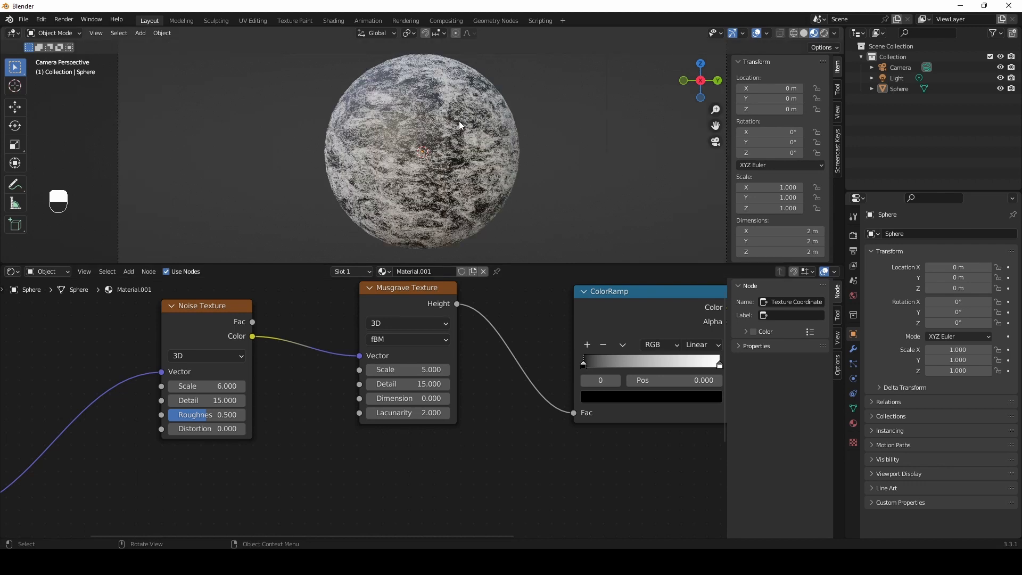
Set the ColorRamp's first stop to the brown hex color 784323
middle_click_drag(499, 453, 249, 472)
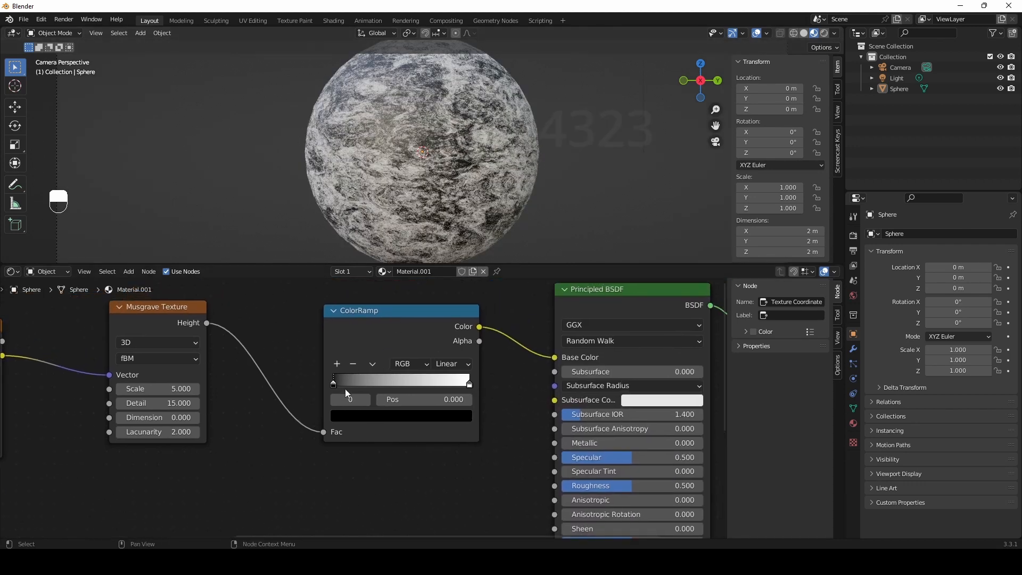
left_click(362, 420)
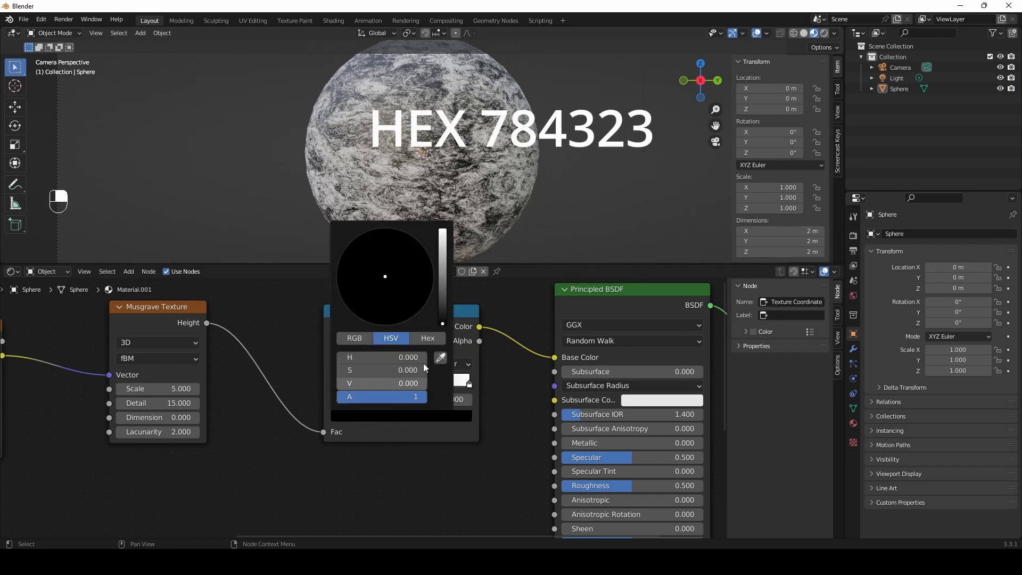
left_click(428, 338)
left_click(382, 357)
type("784323")
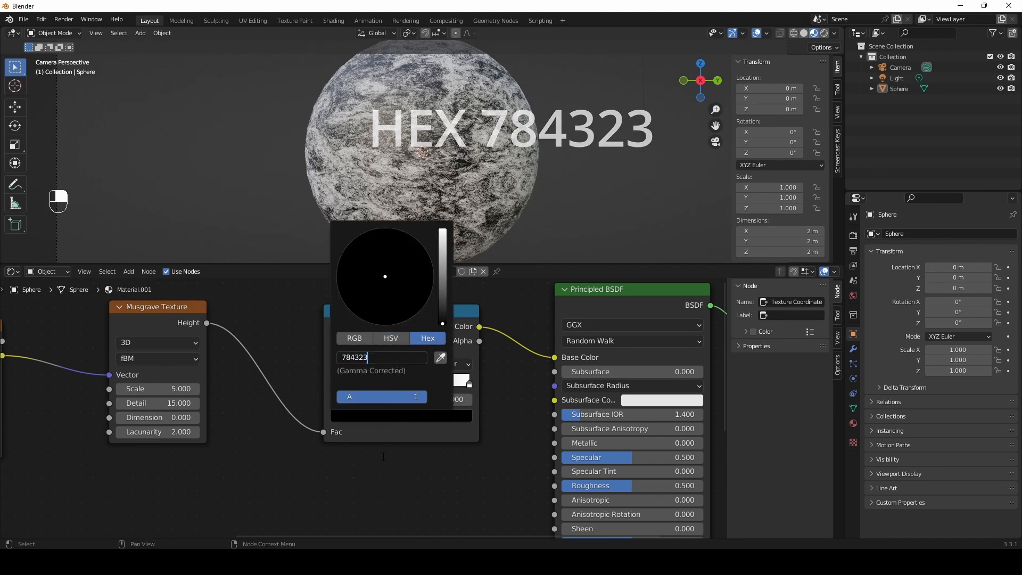
key("Return")
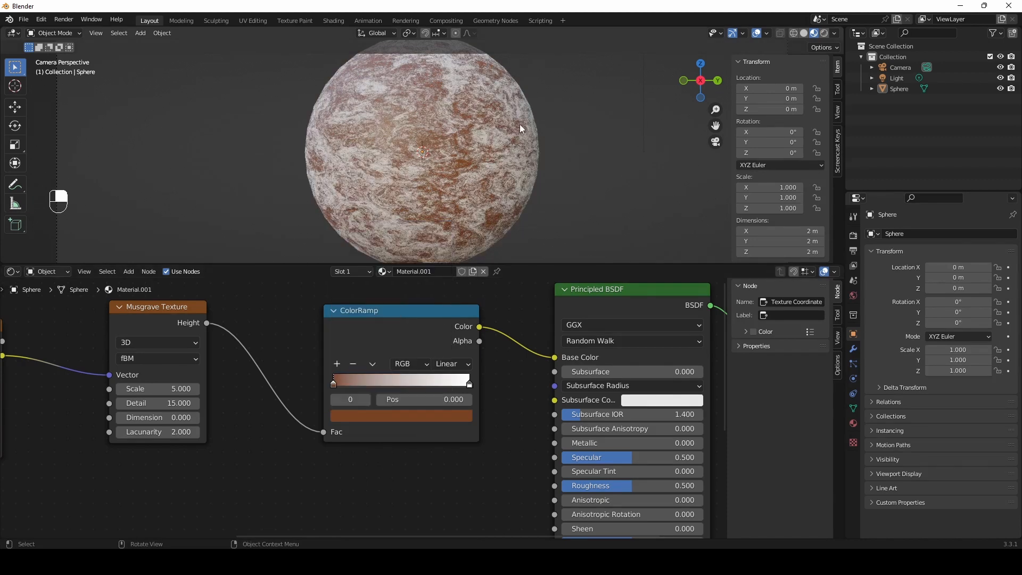
Add a stop to the ColorRamp and move it to position 0.277
scroll(452, 161, "up", 2)
scroll(447, 151, "down", 3)
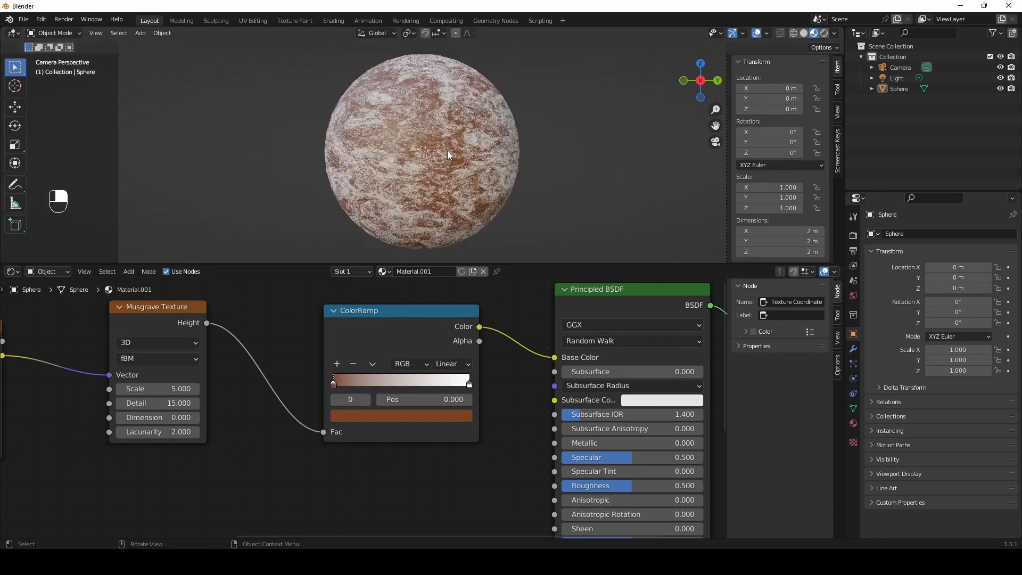
left_click(337, 364)
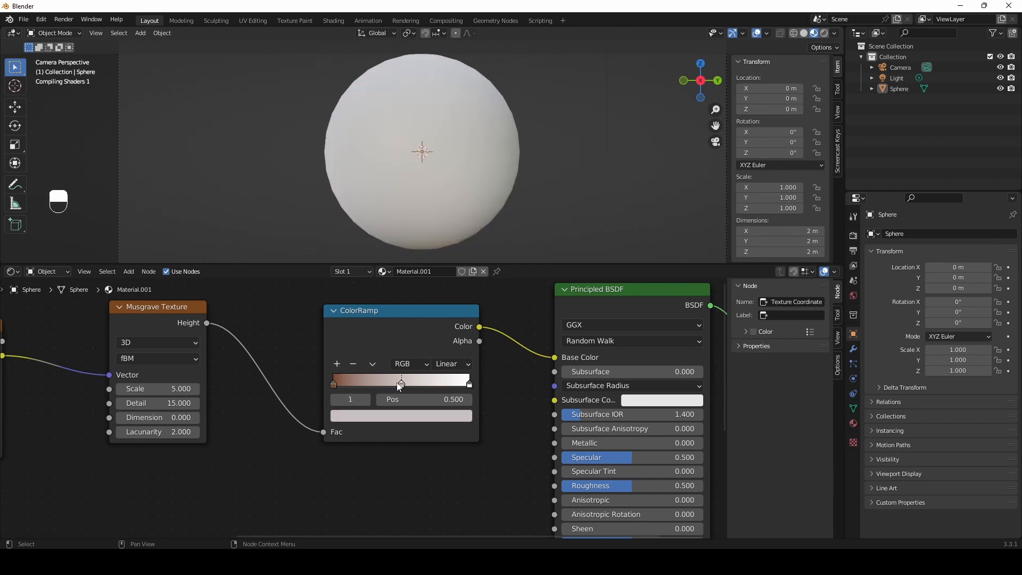
left_click_drag(402, 384, 370, 386)
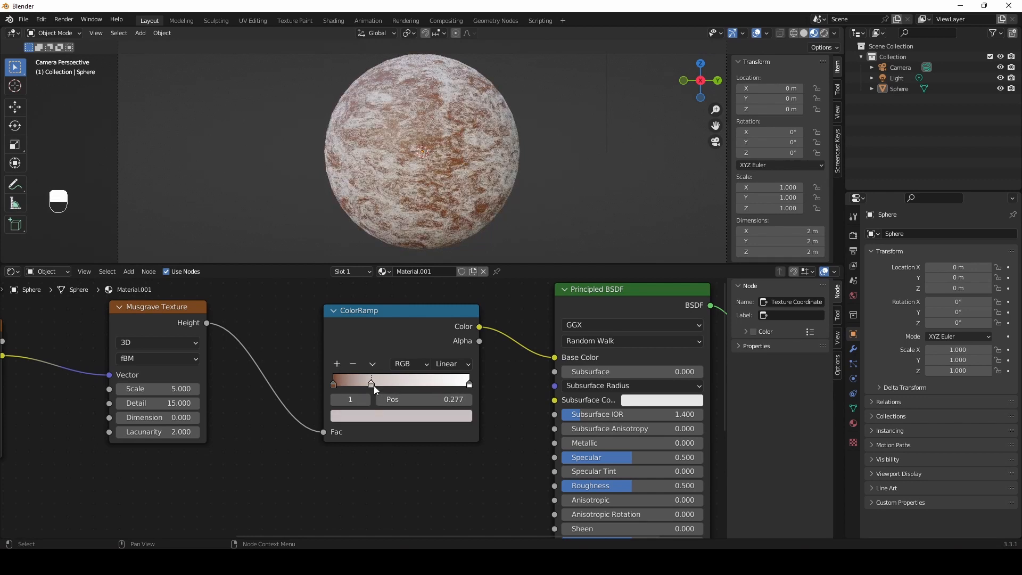
Set the color of the ColorRamp's second stop to hex 985126
left_click(421, 416)
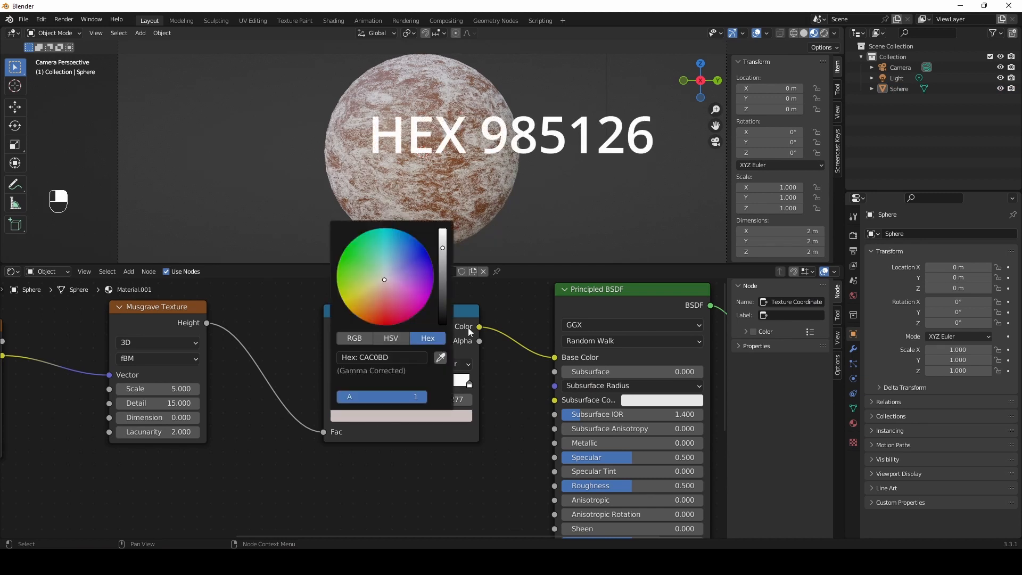
left_click(394, 357)
type("985126")
key("Return")
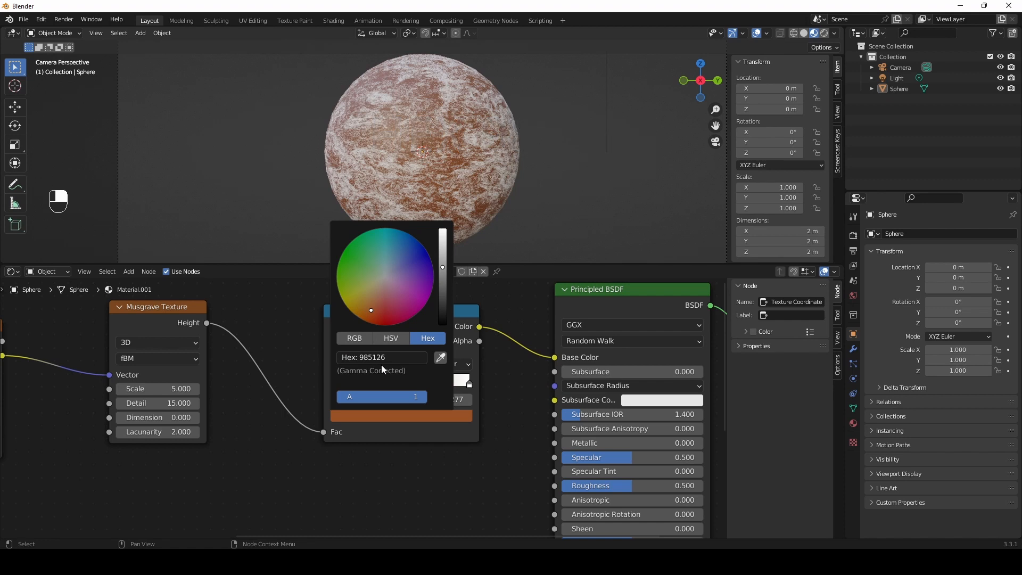
left_click(391, 339)
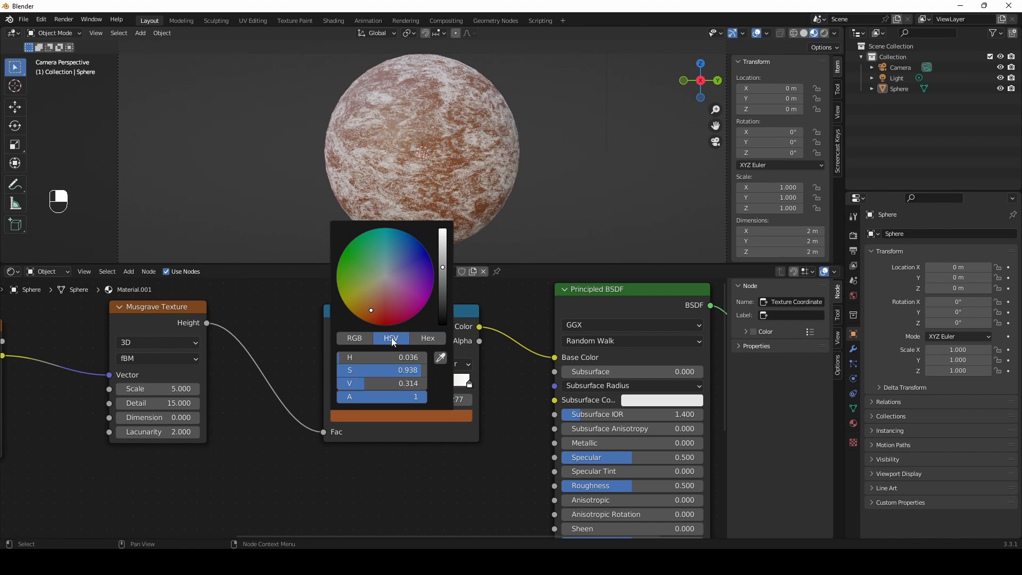
left_click(356, 340)
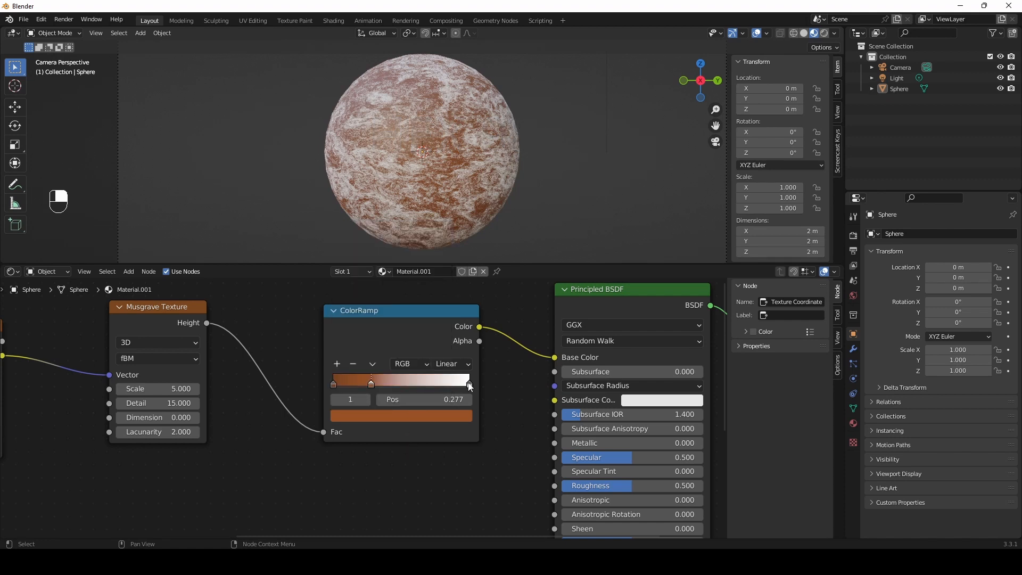
Add a fourth ColorRamp stop at the end, place the white stop at position 0.705 and set its color to hex F09467
mouse_move(469, 387)
left_mouse_down()
mouse_move(426, 384)
mouse_move(465, 385)
left_mouse_up()
left_click(337, 363)
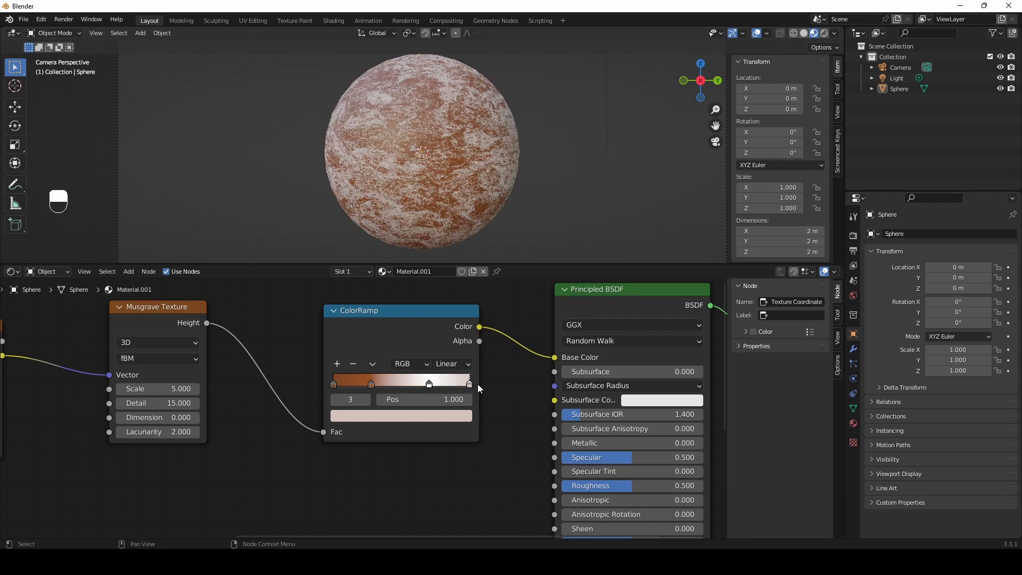
left_click(430, 384)
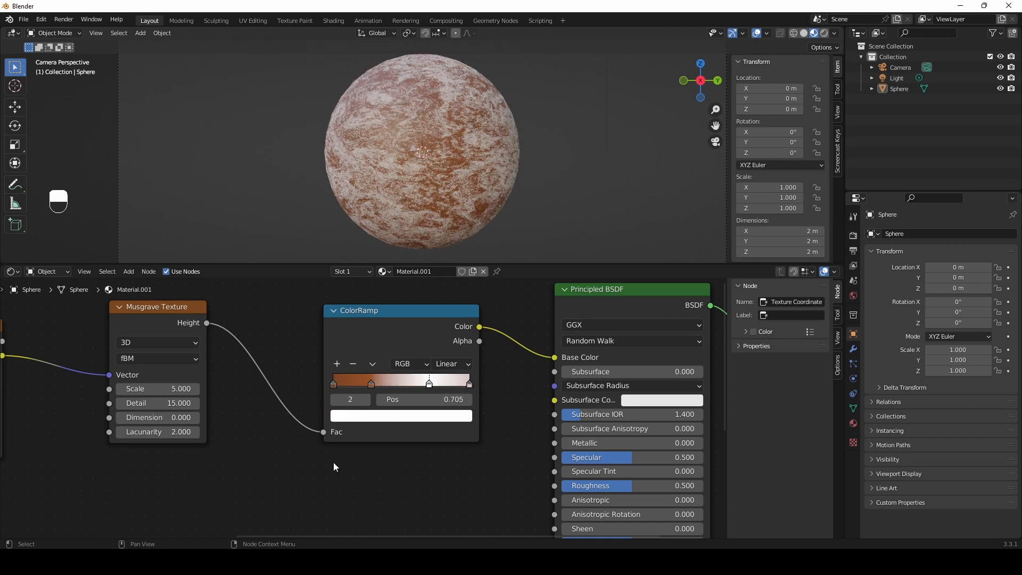
left_click(424, 416)
left_click(427, 338)
left_click(382, 358)
type("F09467")
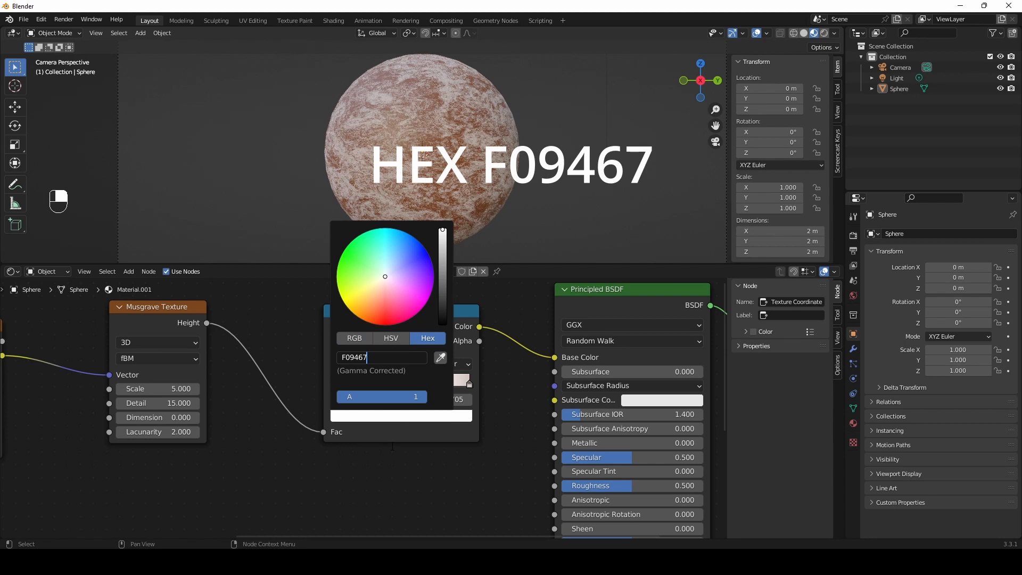
key("Return")
left_click(399, 342)
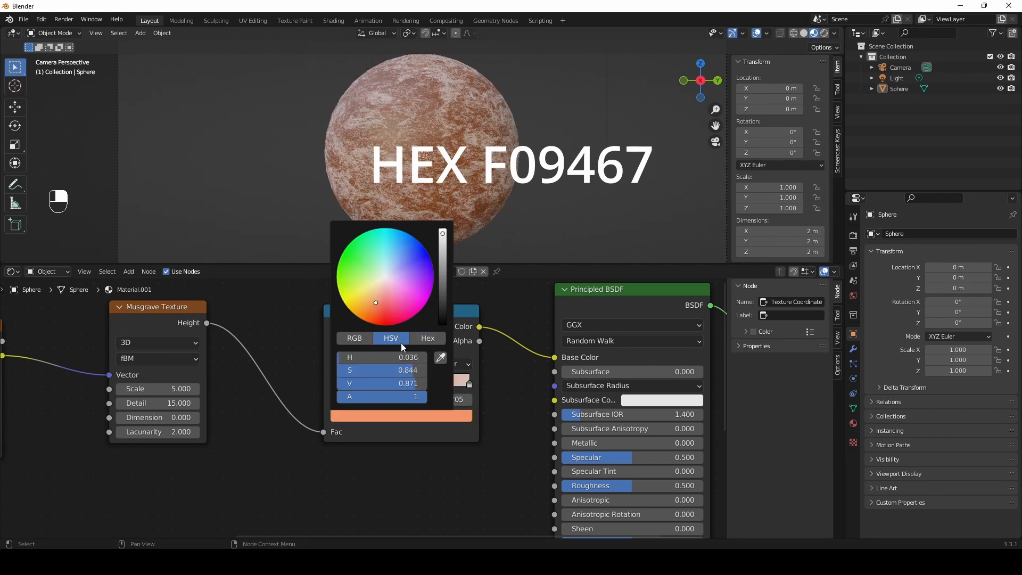
left_click(354, 343)
left_click(423, 343)
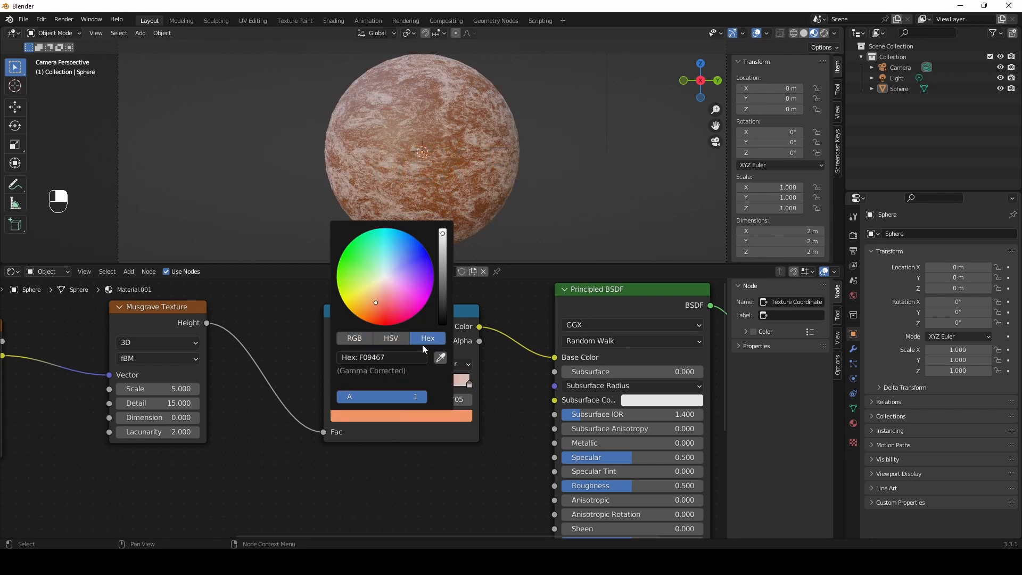
Set the ColorRamp's last stop to hex FF9D44, keep it at position 1.000 and shift the third stop to position 0.723
left_click(469, 384)
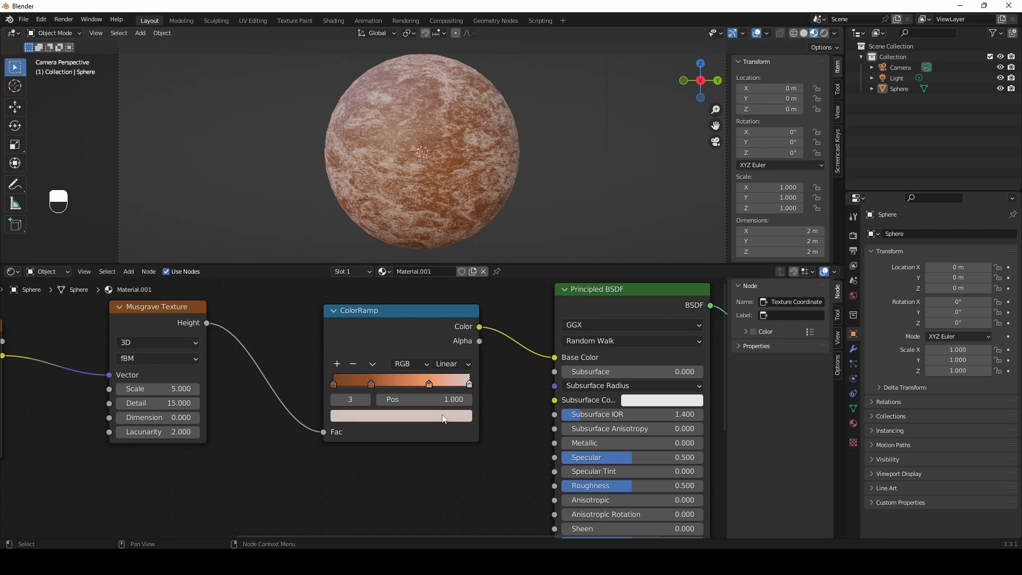
left_click(421, 416)
left_click(381, 357)
type("FF9D44")
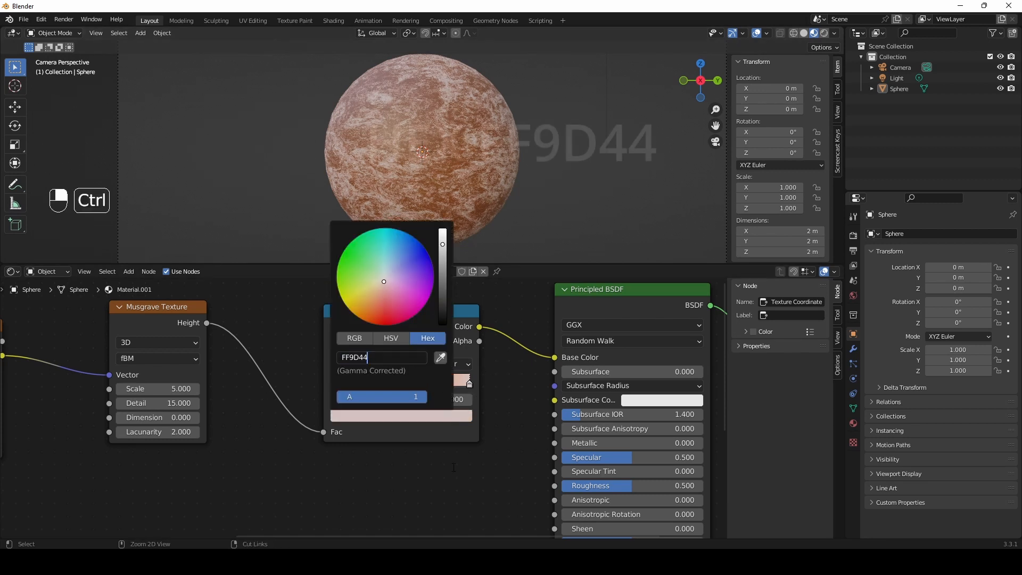
key("Return")
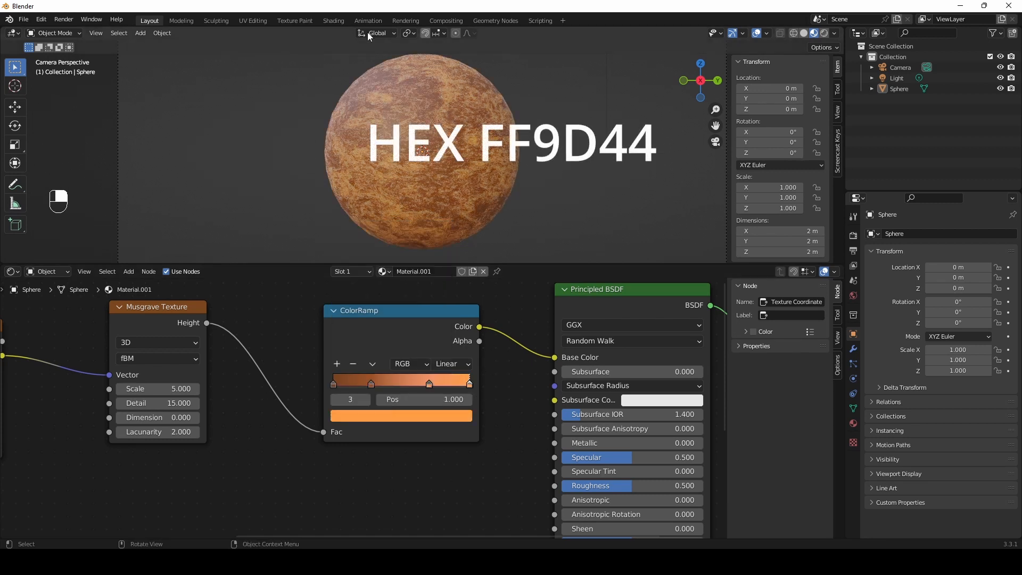
left_click_drag(435, 387, 456, 389)
left_click(467, 388)
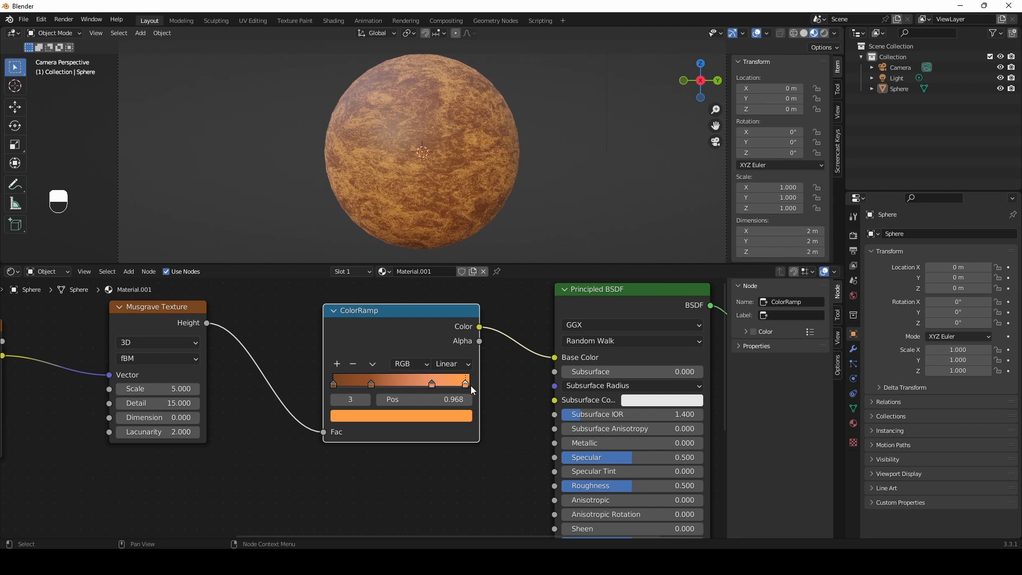
Review the color values of the ColorRamp's stops, going from the last stop back to the first
left_click(440, 413)
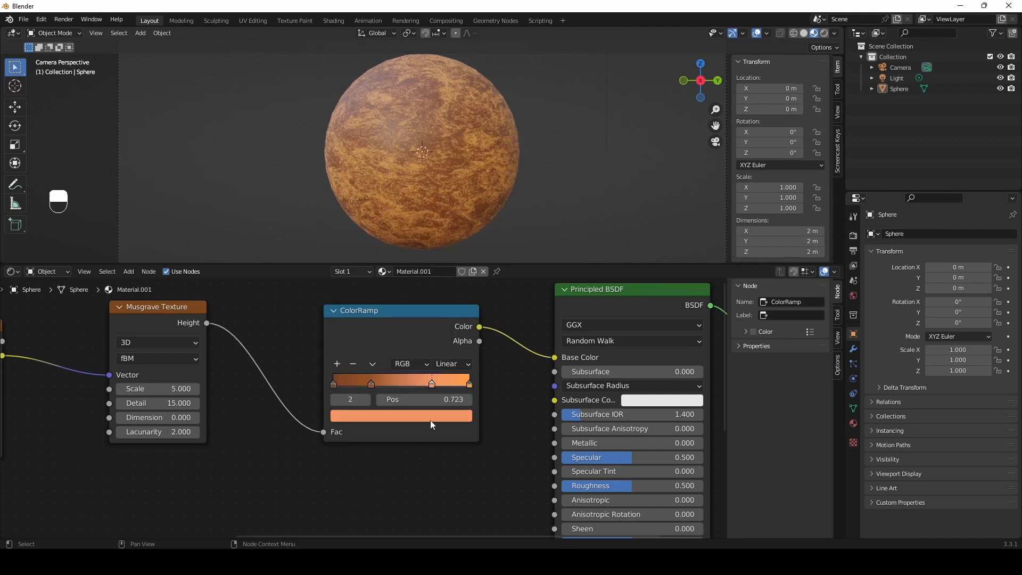
left_click(430, 416)
left_click(371, 384)
left_click(386, 423)
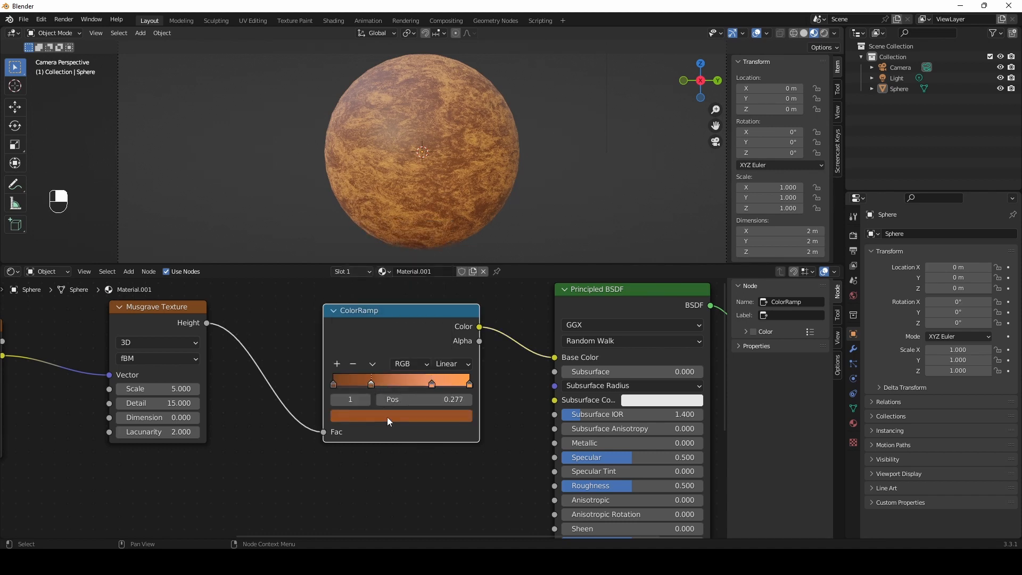
left_click(387, 417)
left_click(360, 449)
left_click(334, 384)
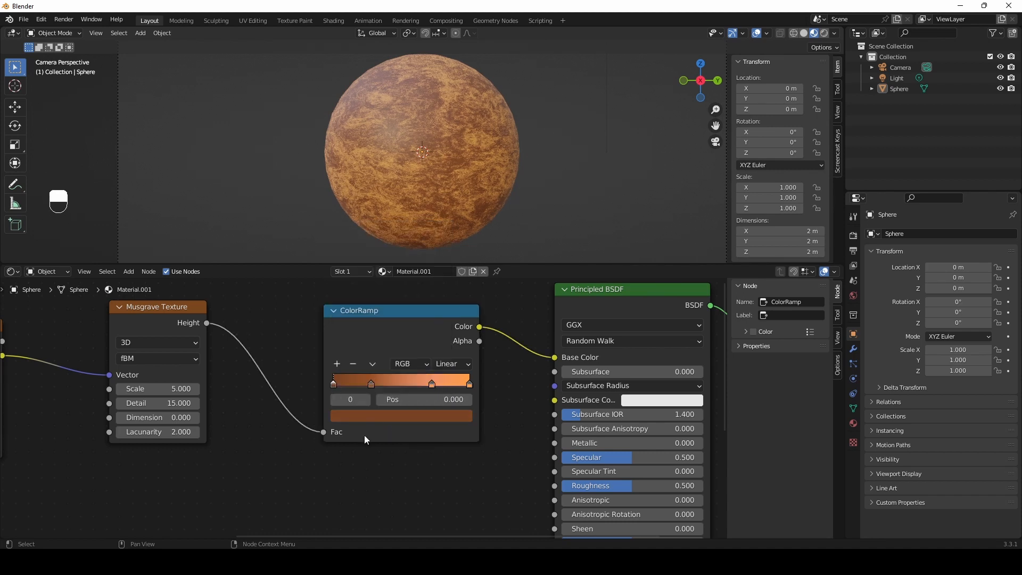
left_click(368, 424)
Add a Voronoi Texture node below the Noise Texture, with its Vector input fed by the Texture Coordinate's UV output
scroll(314, 450, "down", 3)
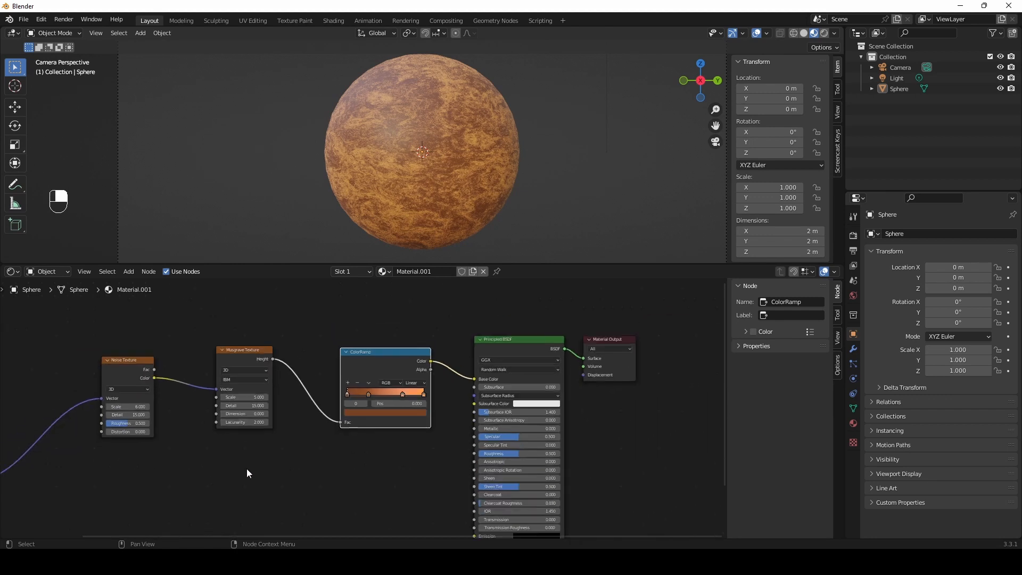
middle_click_drag(247, 469, 476, 405)
scroll(226, 415, "up", 2)
left_click_drag(165, 419, 365, 438)
type("voro")
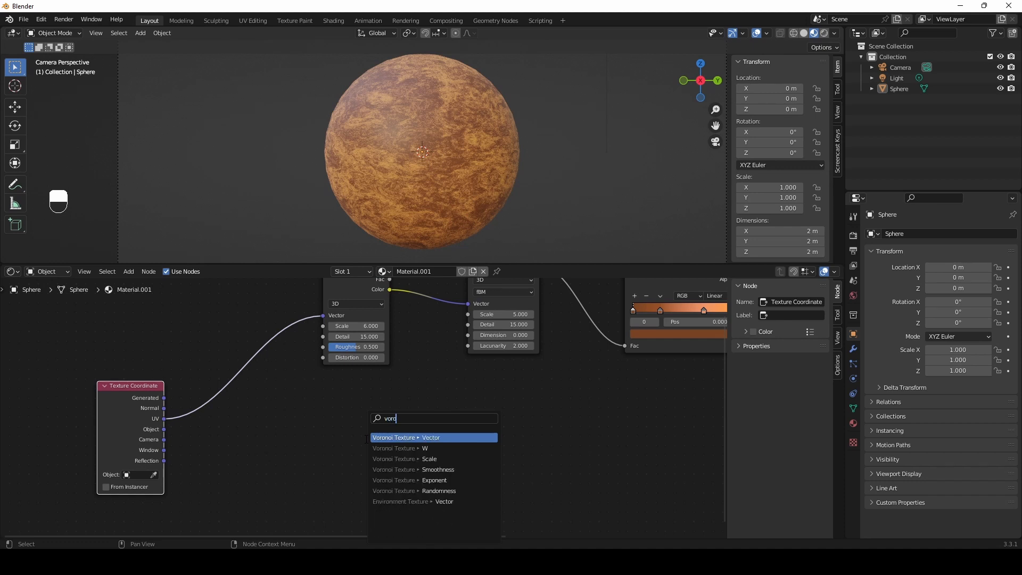
key("Return")
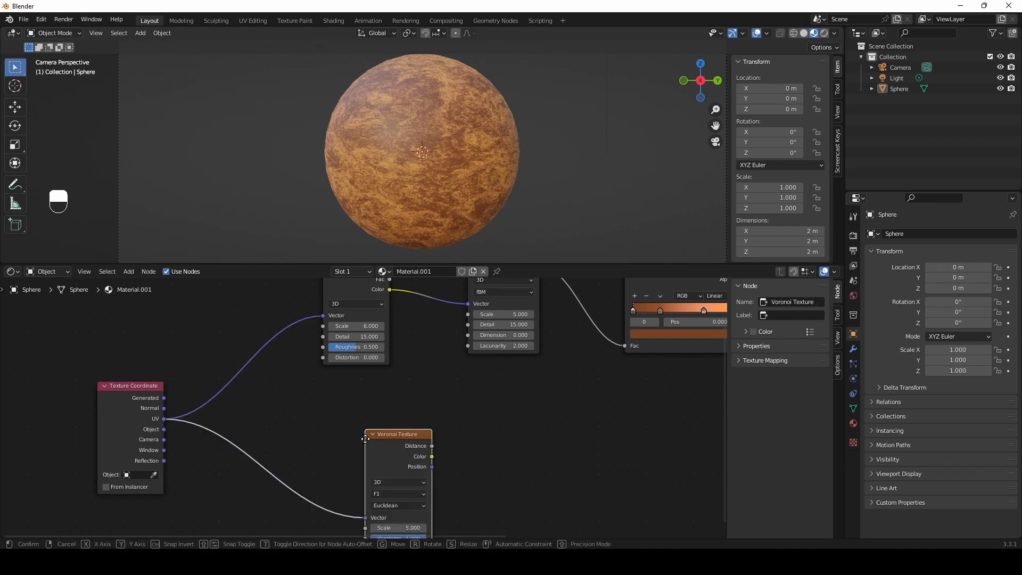
left_click(320, 406)
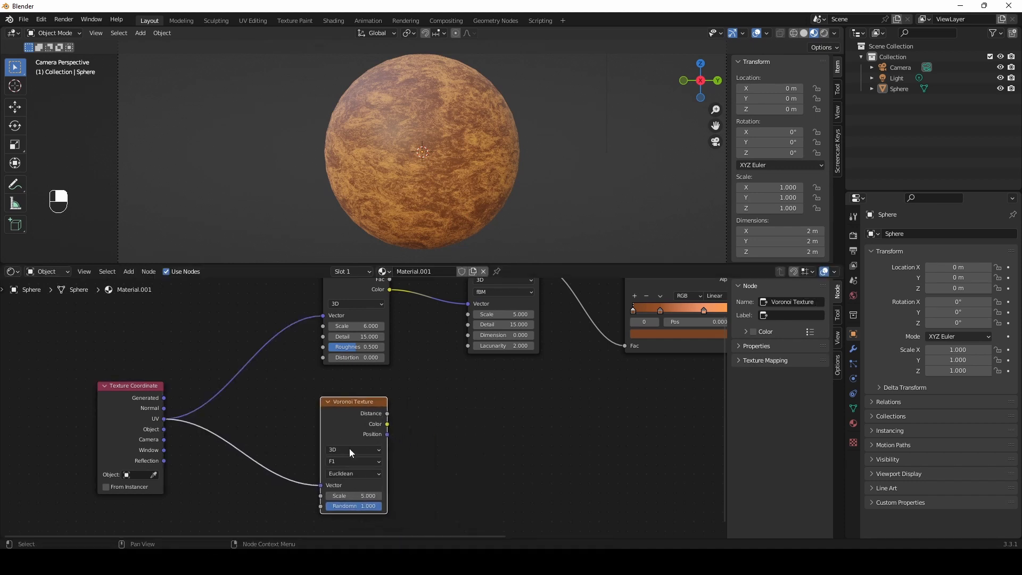
Set the Voronoi Texture's Scale to 300
left_click(361, 497)
type("300")
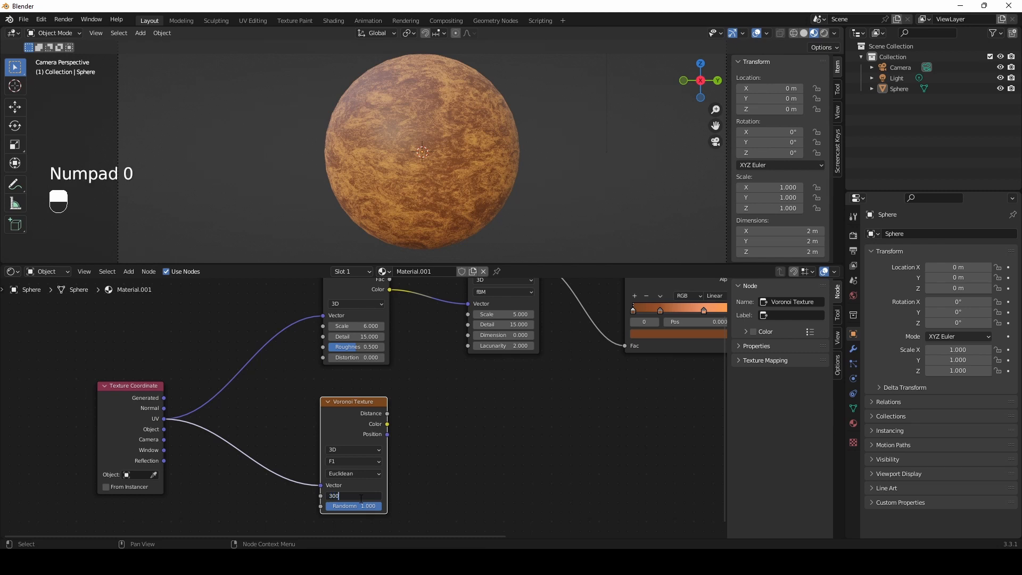
key("Return")
Add a Bump node beside the Voronoi Texture and connect the Voronoi's Distance output to the Bump's Height input
middle_click_drag(484, 421, 324, 385, "shift")
key("shift+a")
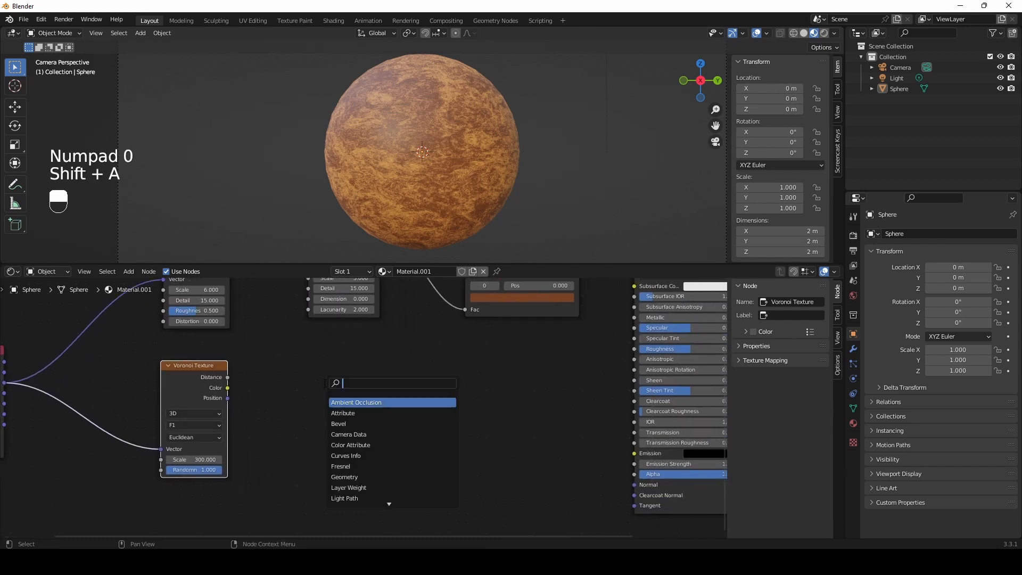
type("noi")
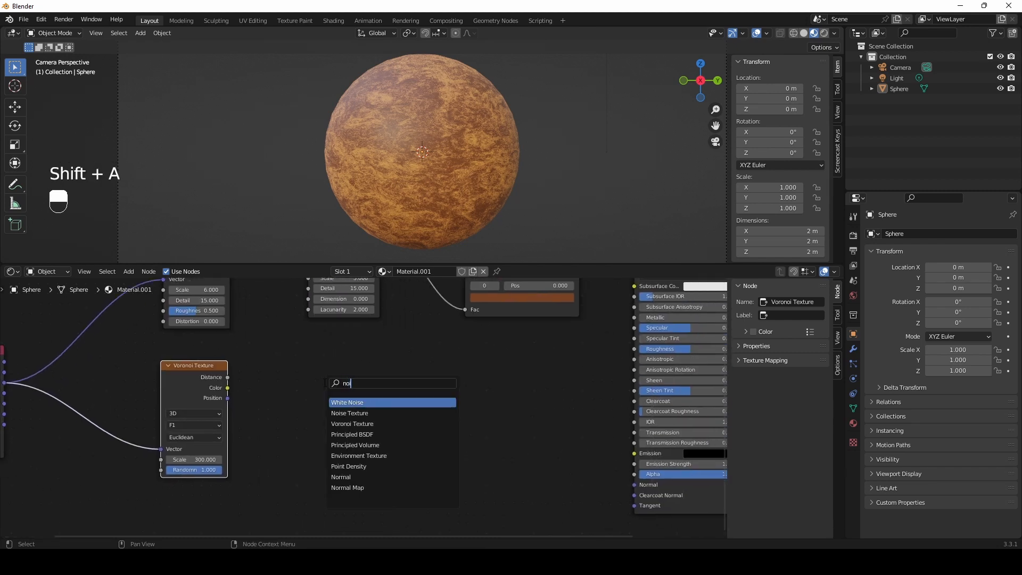
key("Down")
key("BackSpace")
key("BackSpace")
key("BackSpace")
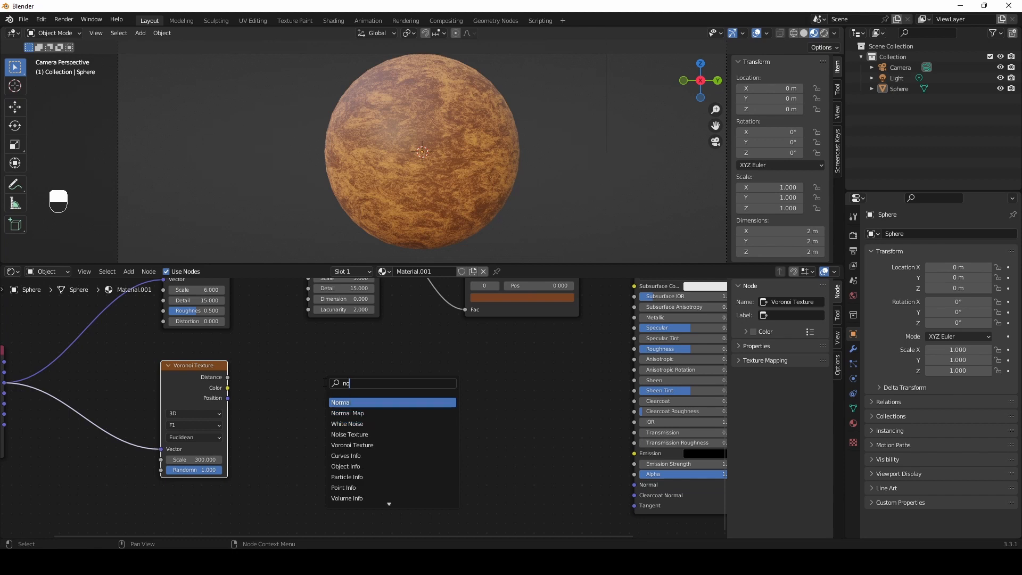
type("bump")
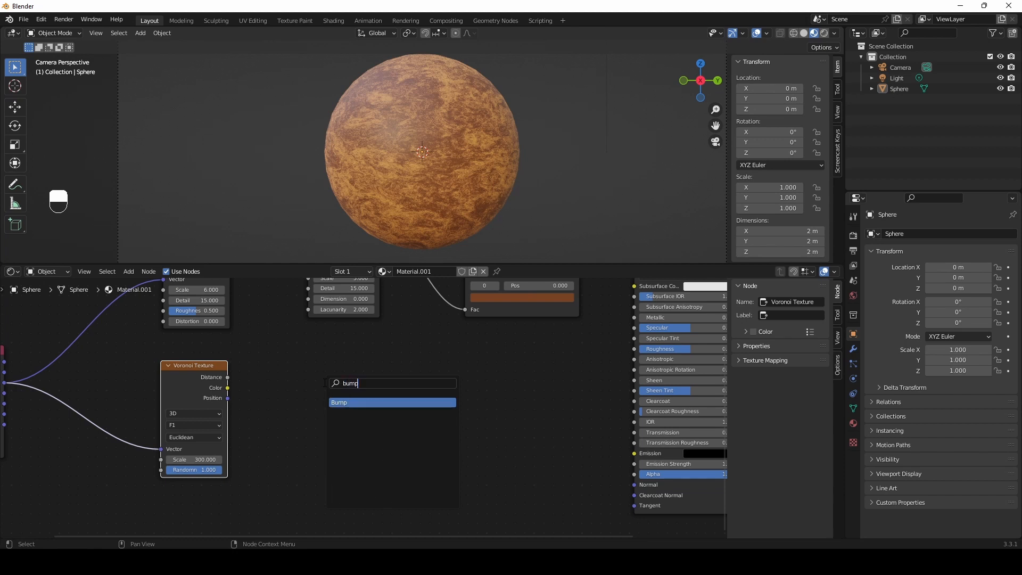
key("Return")
left_click(306, 365)
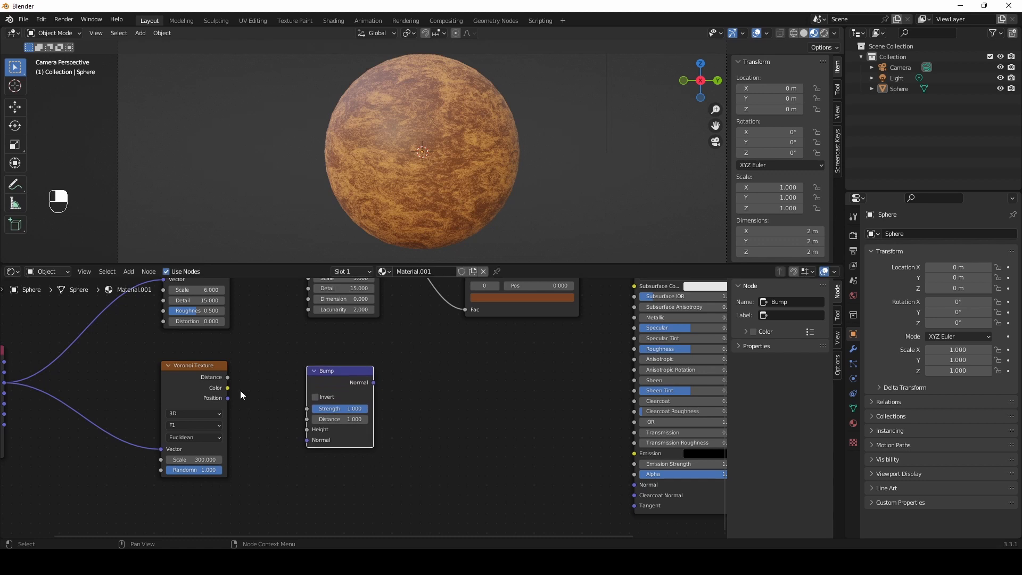
left_click_drag(228, 377, 307, 429)
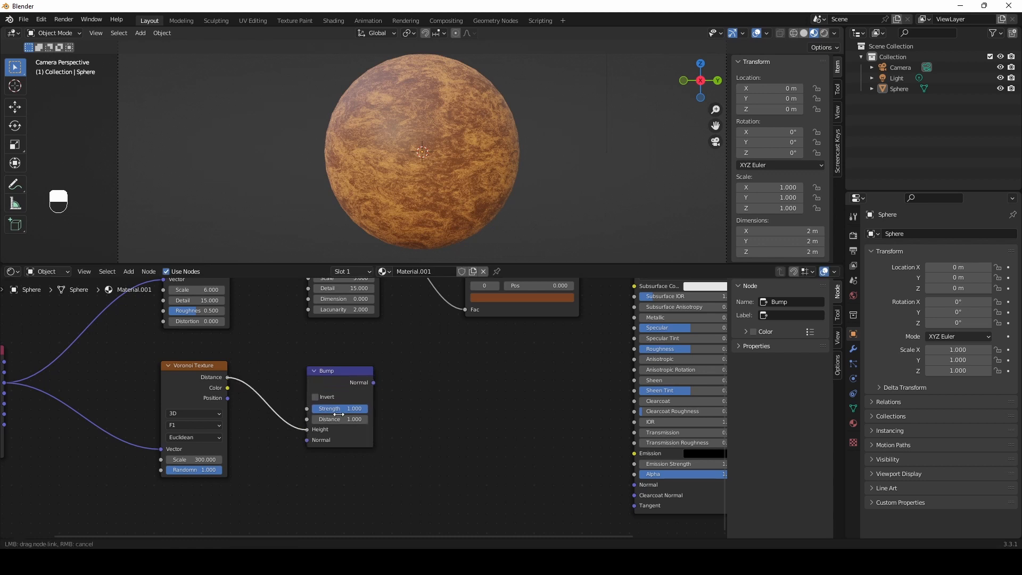
Set the Bump's Strength to 0.3 and connect its Normal output to the Principled BSDF's Normal input
left_click(357, 408)
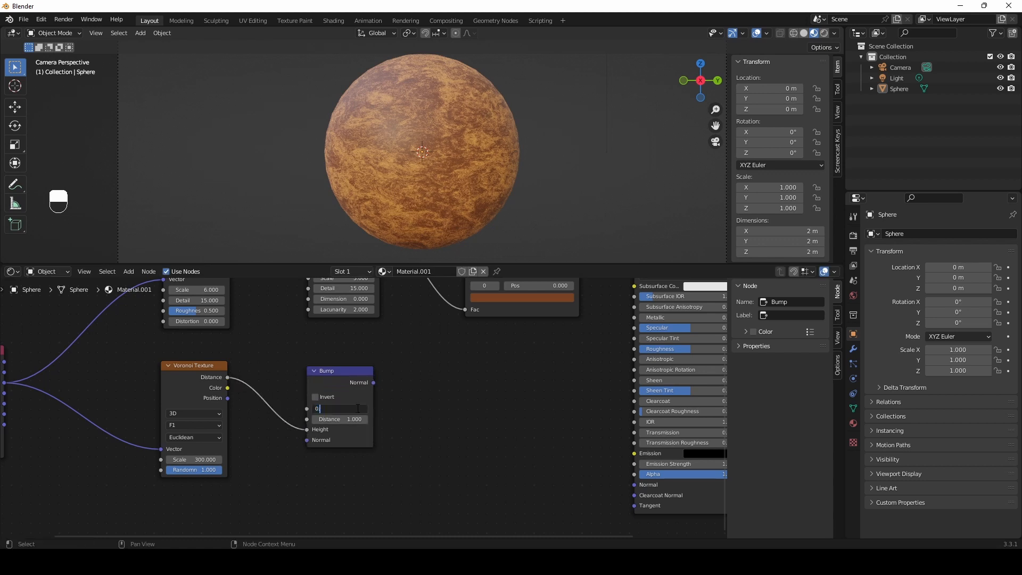
key("Return")
left_click_drag(373, 382, 634, 485)
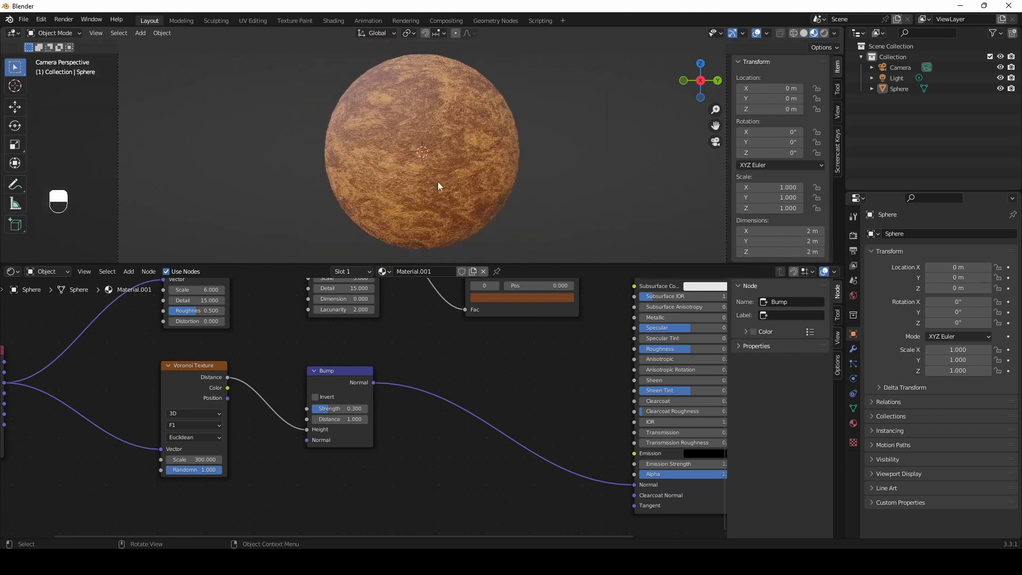
Duplicate the Bump node and insert the copy into the Normal link between the first Bump and the Principled BSDF
left_click(322, 373)
key("ctrl+c")
key("ctrl+v")
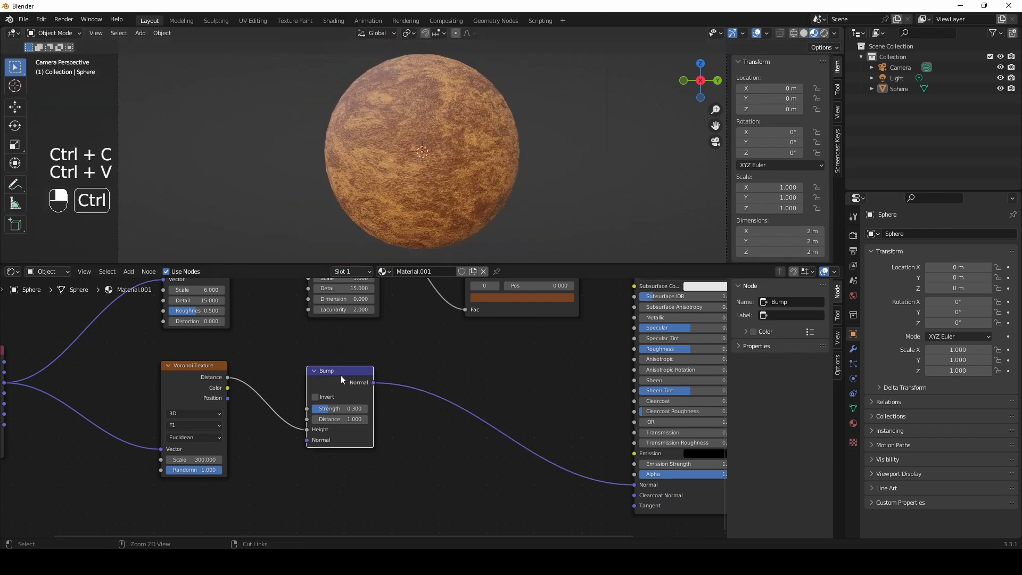
left_click_drag(464, 413, 483, 401)
scroll(266, 485, "down", 1)
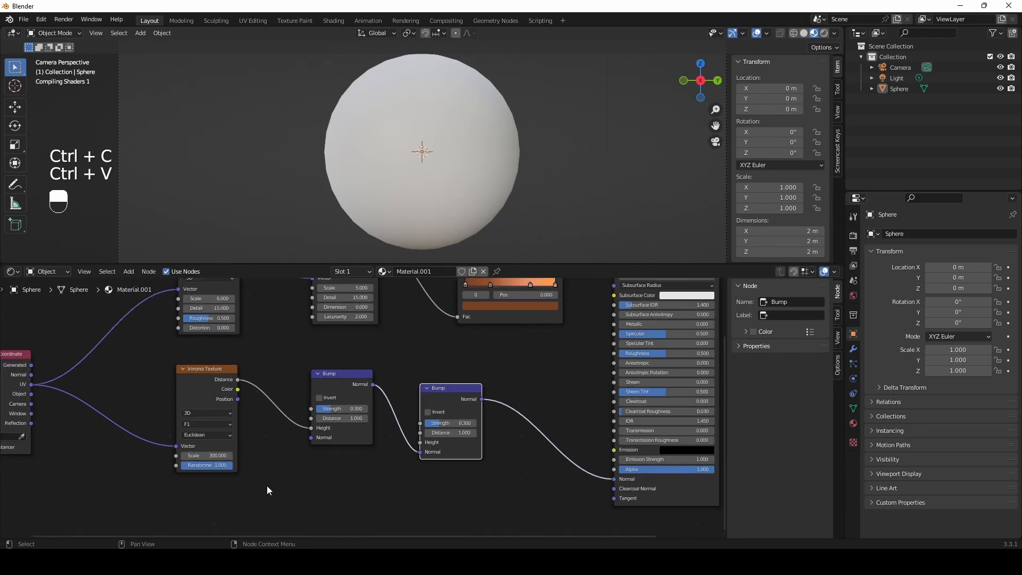
middle_click_drag(267, 486, 372, 415)
scroll(344, 427, "down", 1)
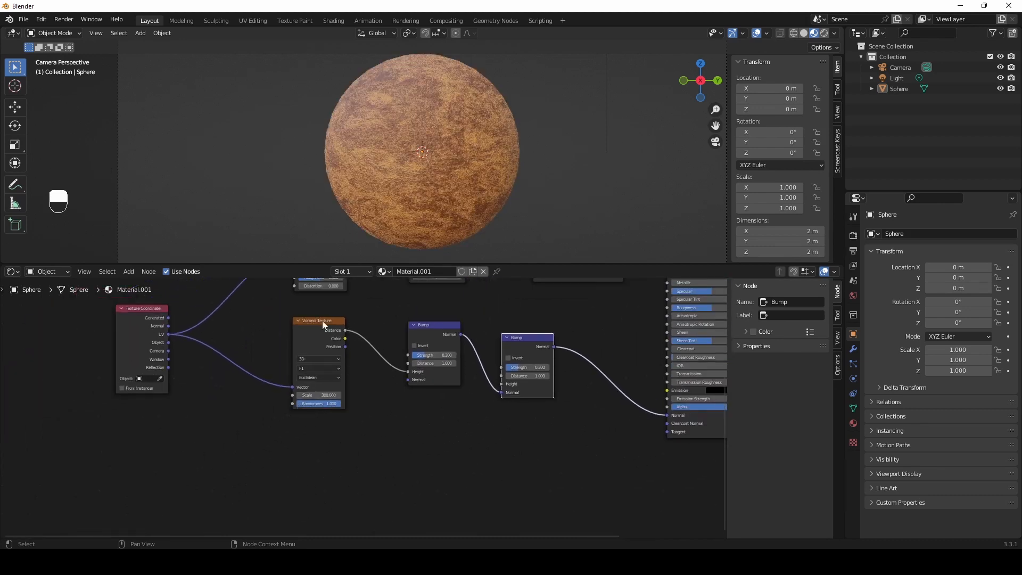
Add a Noise Texture node below the Voronoi Texture and connect the Texture Coordinate's UV output to its Vector input
key("shift+a")
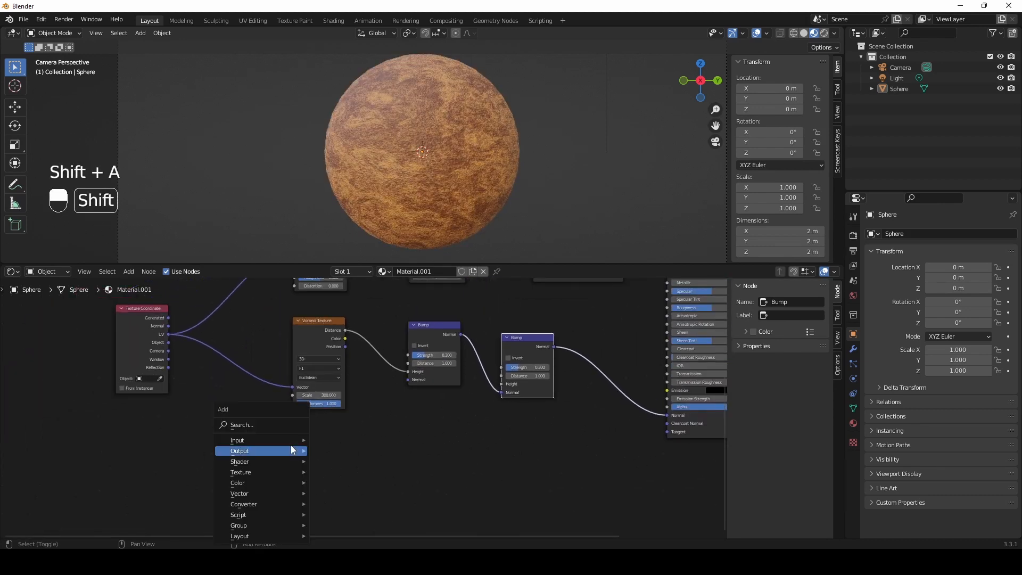
left_click(258, 423)
type("noise")
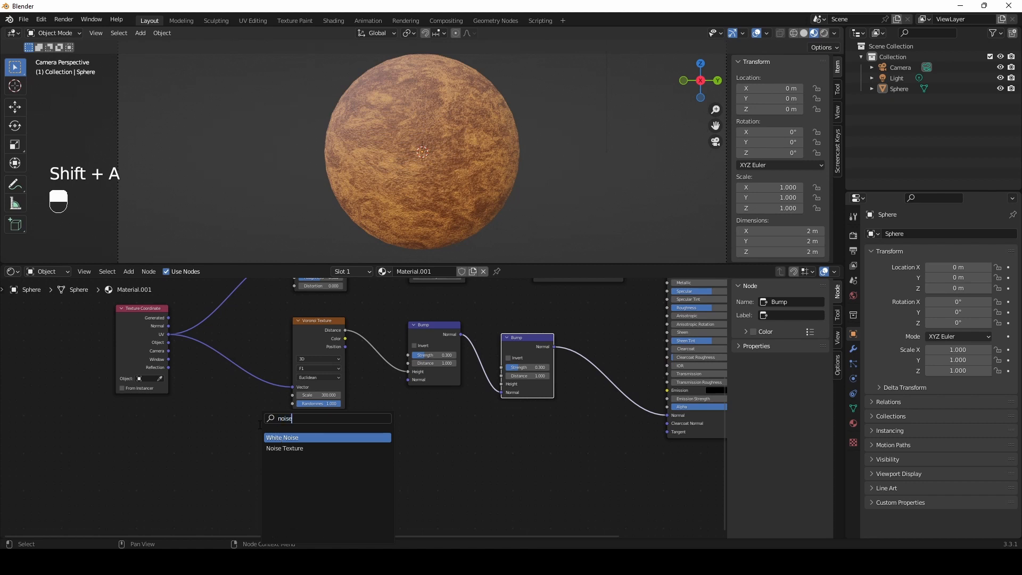
key("Down")
key("Return")
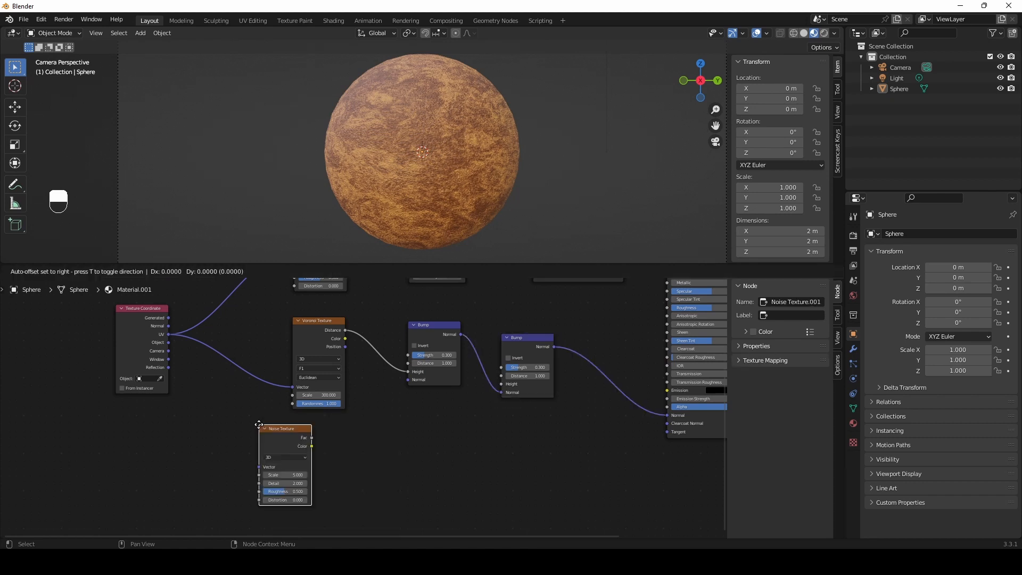
left_click(304, 422)
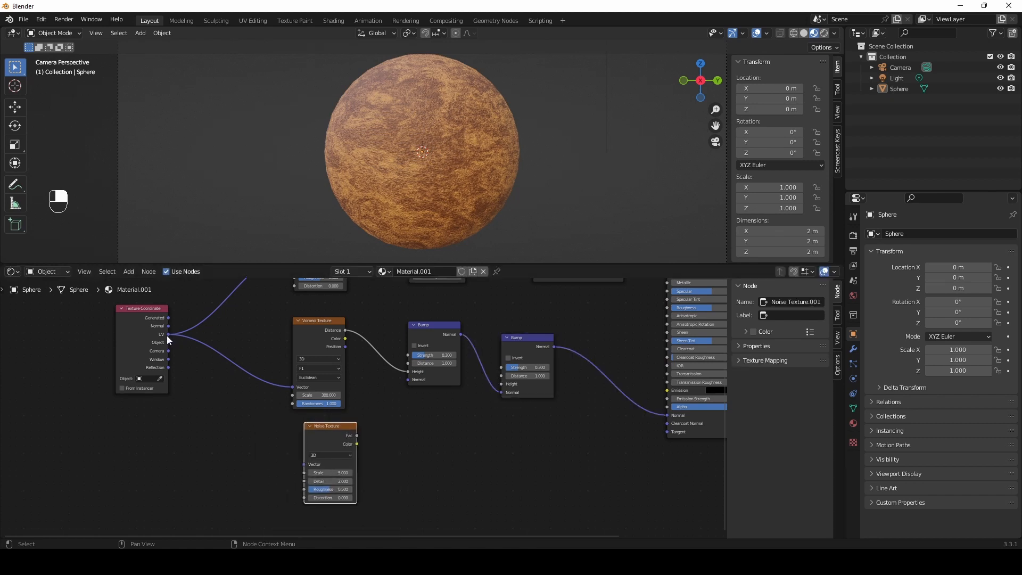
left_click_drag(168, 334, 302, 466)
Set the Detail of the new Noise Texture below the Voronoi Texture to 15
scroll(358, 476, "up", 3)
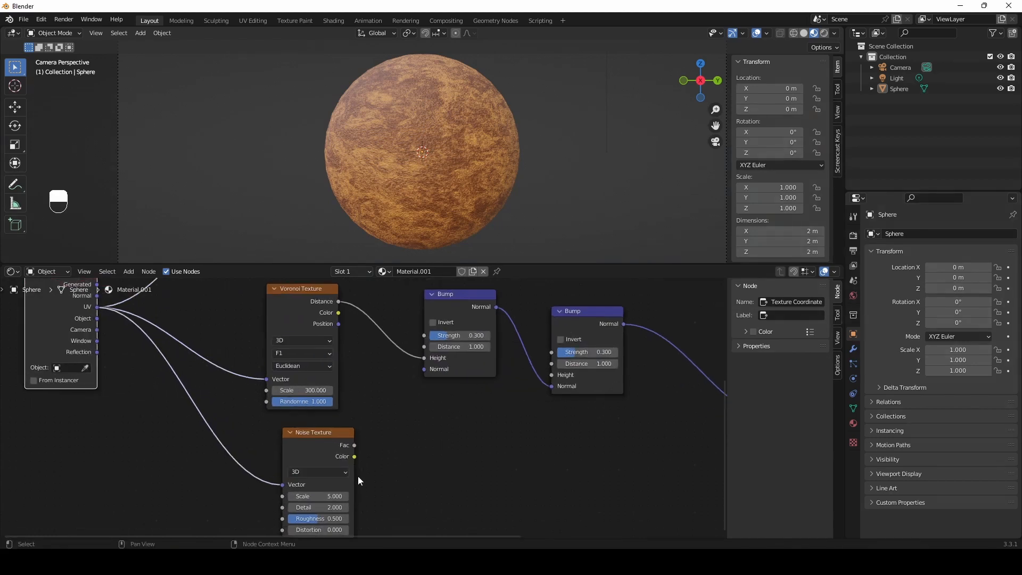
left_click(308, 451)
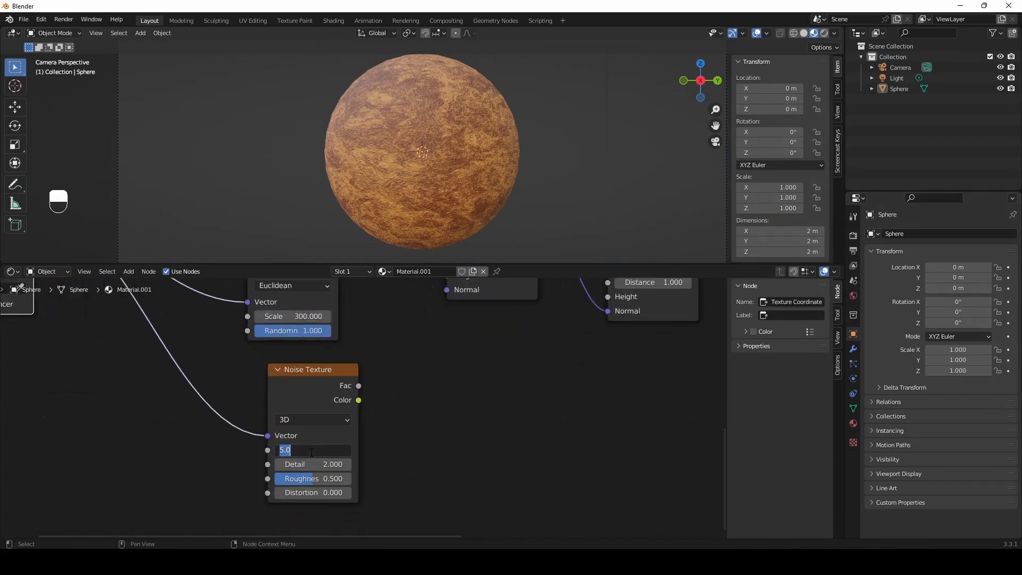
key("Return")
left_click(312, 464)
type("15")
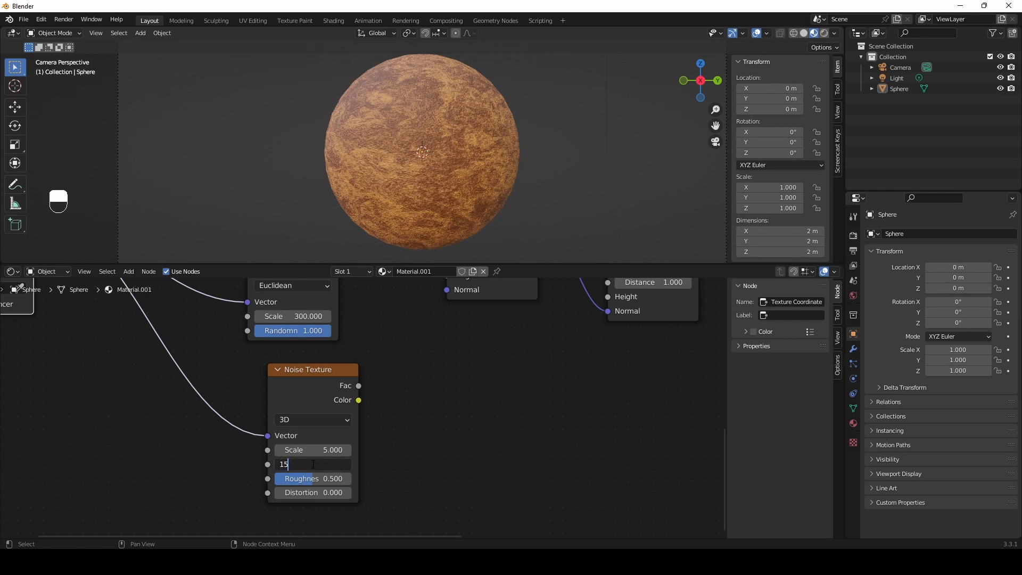
key("Return")
Connect the new Noise Texture's Fac output to the second Bump node's Height input
middle_click_drag(595, 344, 448, 432)
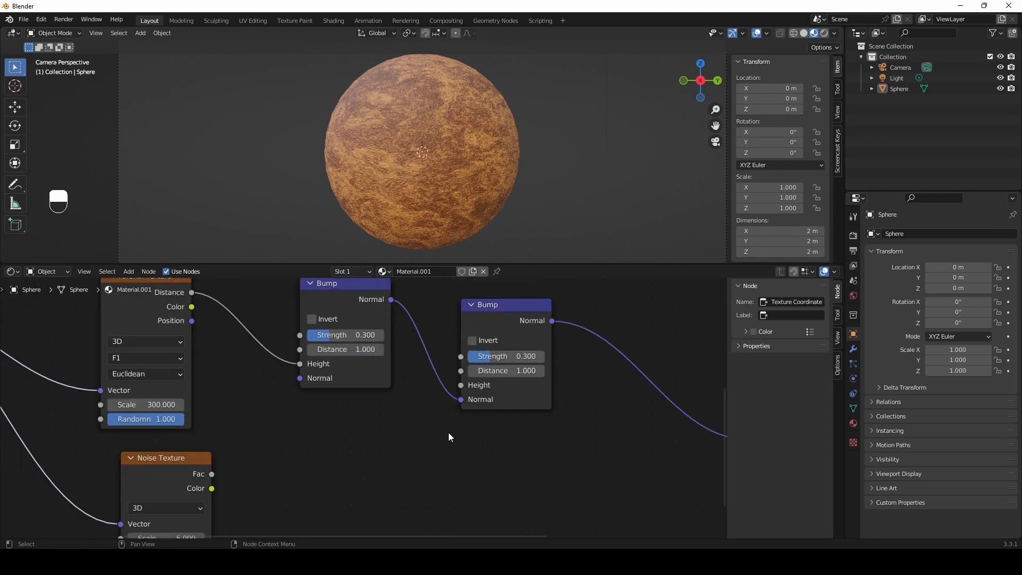
scroll(449, 432, "down", 1)
middle_click_drag(317, 472, 346, 453)
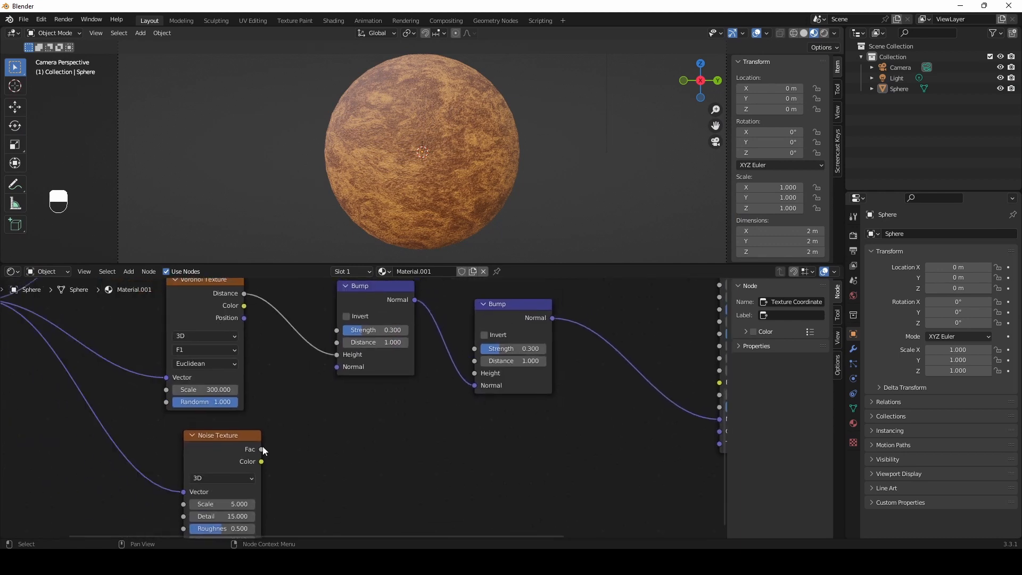
left_click_drag(261, 449, 487, 372)
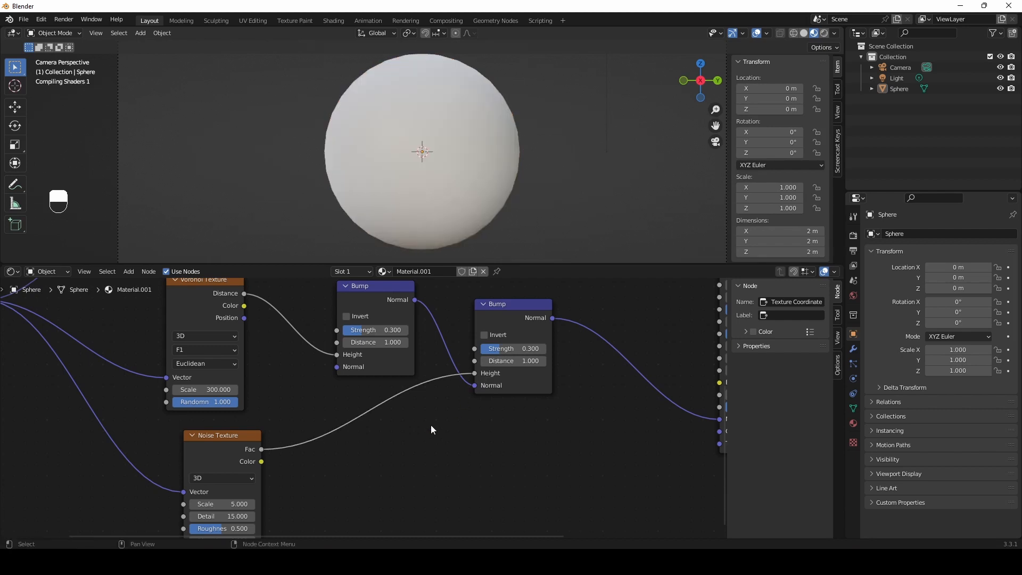
scroll(442, 416, "down", 1)
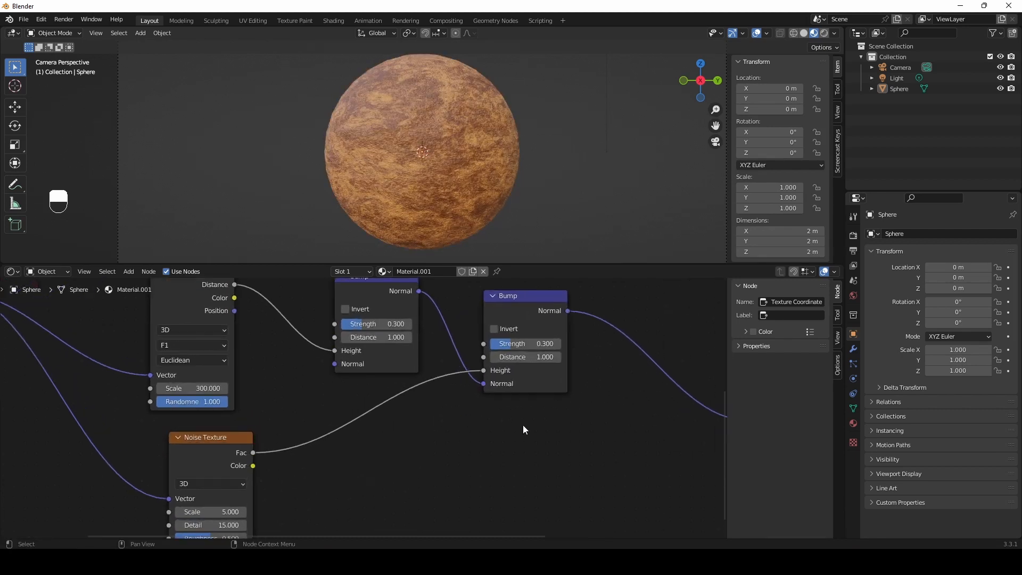
scroll(522, 425, "down", 6)
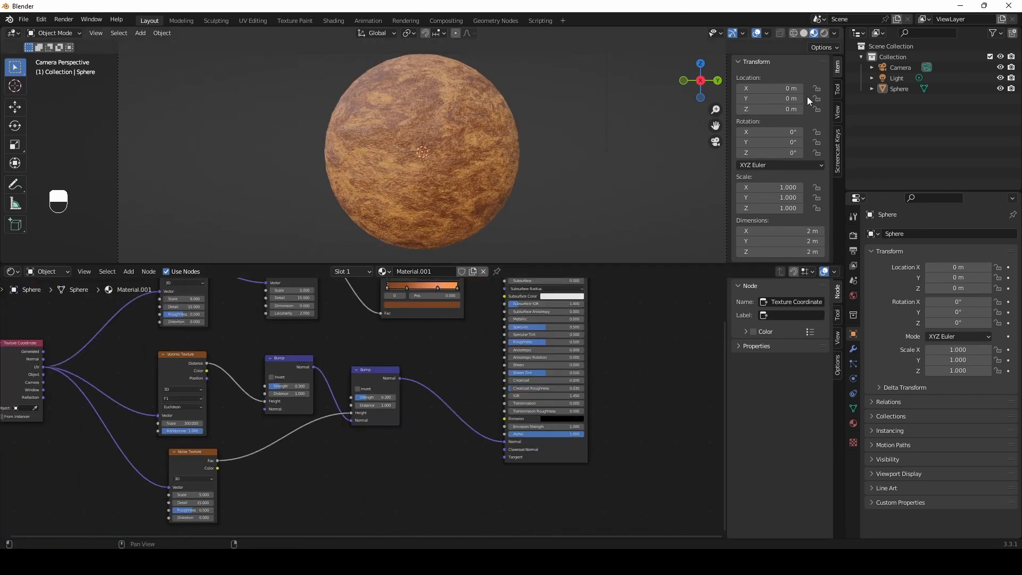
Switch the viewport to Rendered shading and set the point light's Power to 10000 W
left_click(825, 37)
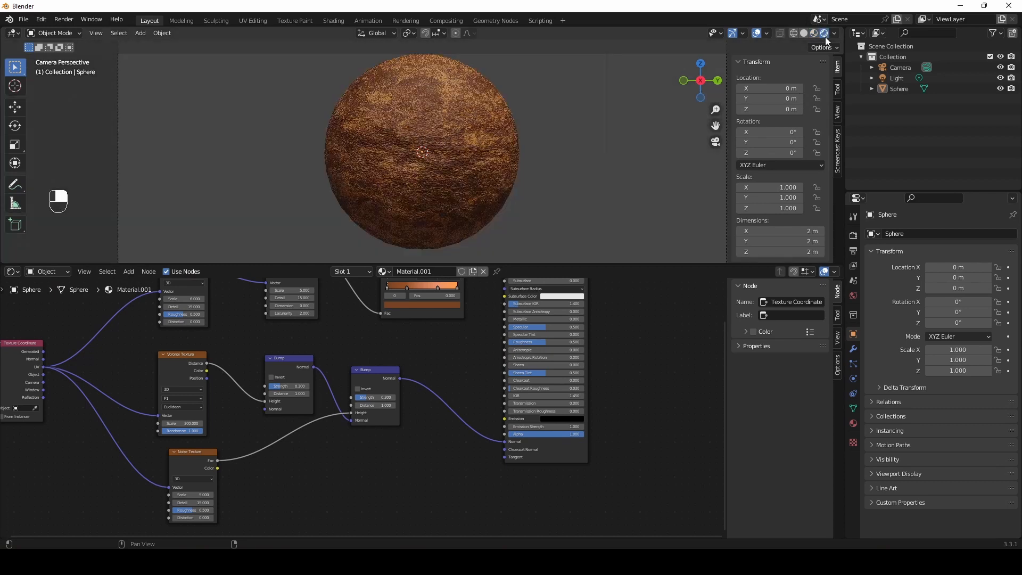
left_click(900, 81)
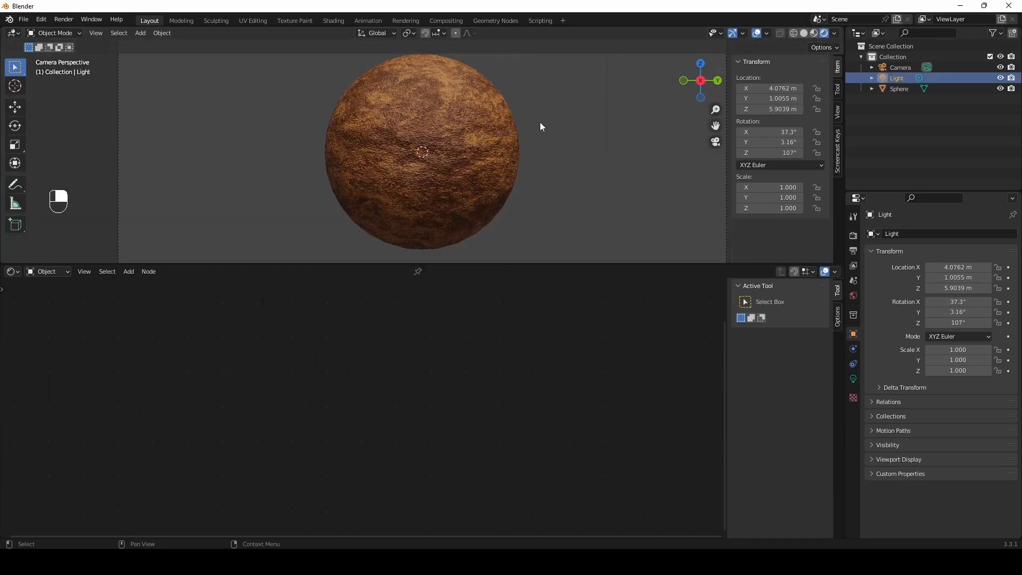
key("Home")
left_click(853, 378)
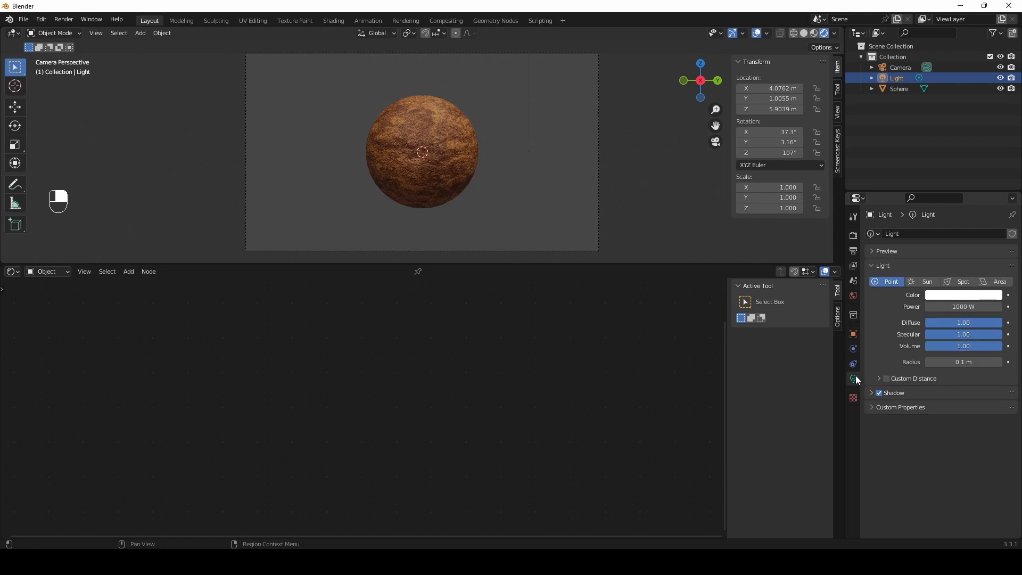
left_click(936, 309)
left_click(933, 310)
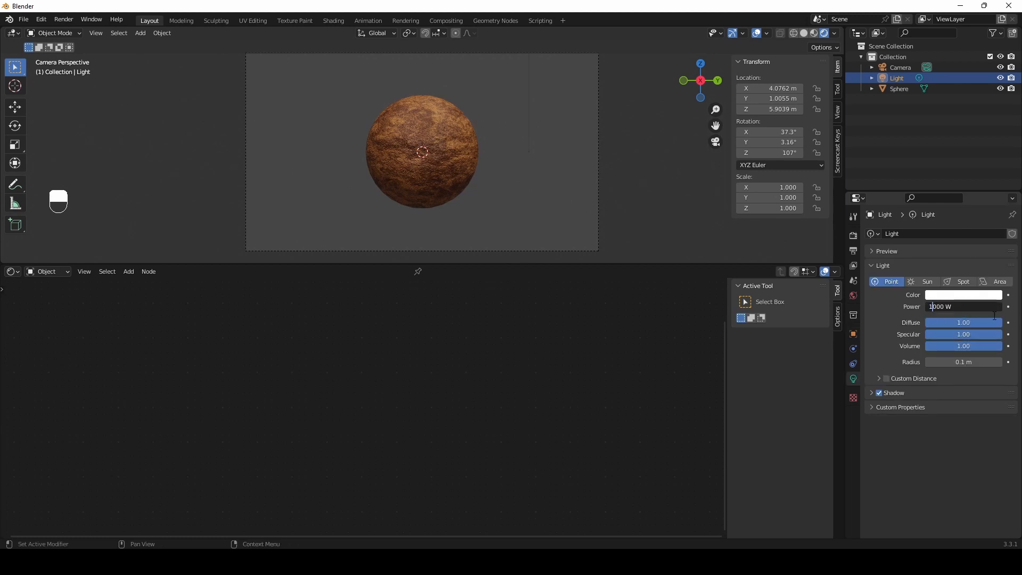
type("0")
key("Return")
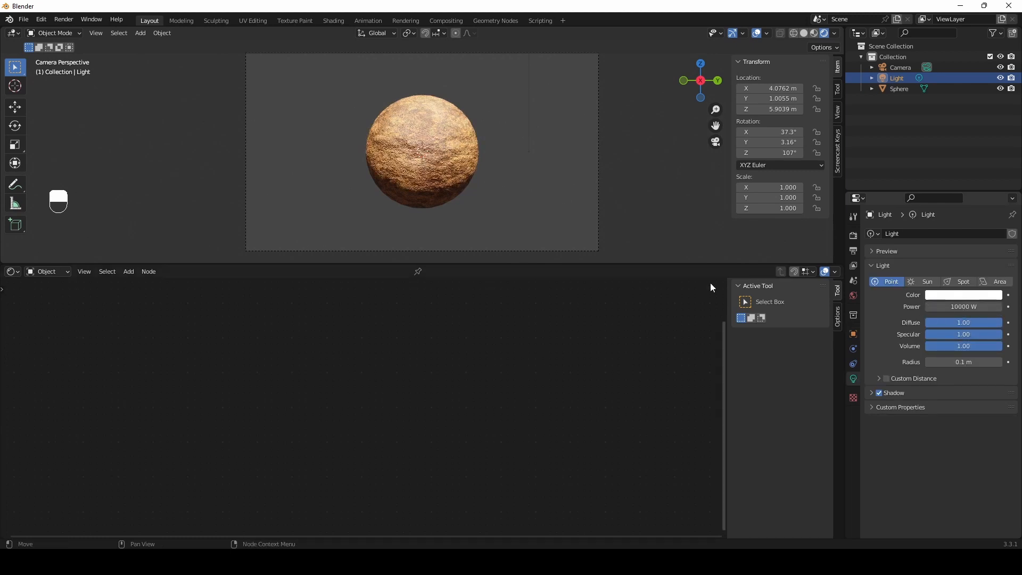
Enlarge the 3D viewport over the node editor and zoom in on the sphere in the camera view
scroll(422, 145, "up", 1)
scroll(422, 143, "up", 1)
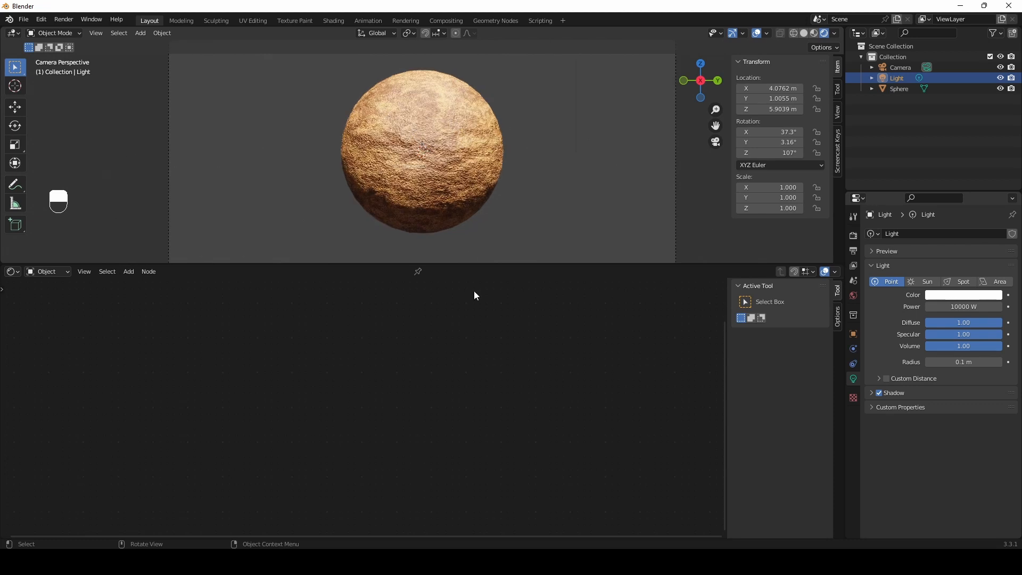
left_click_drag(481, 263, 441, 264)
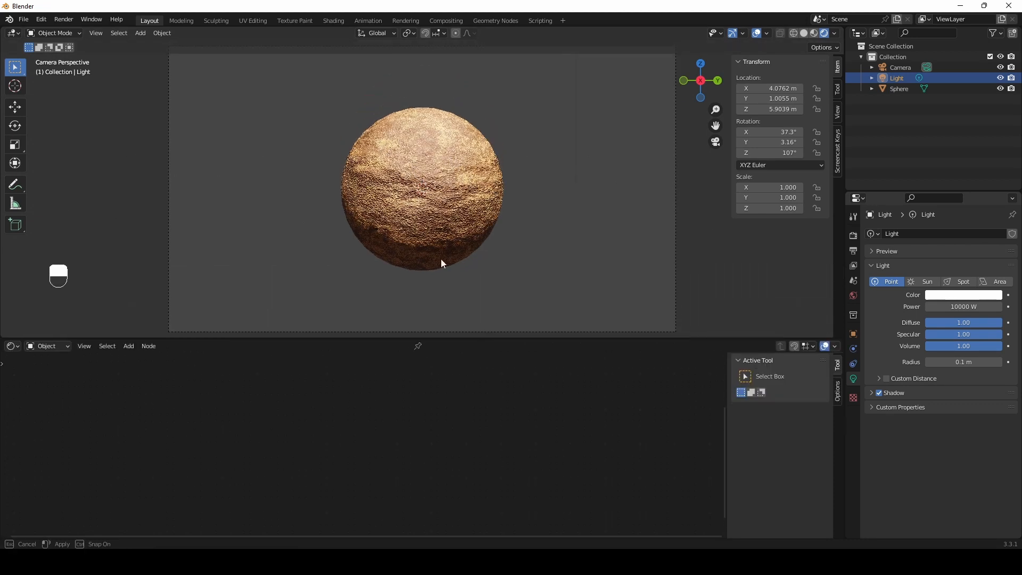
scroll(436, 216, "up", 1)
Set the light's Y rotation to about -48.2°
left_click(959, 308)
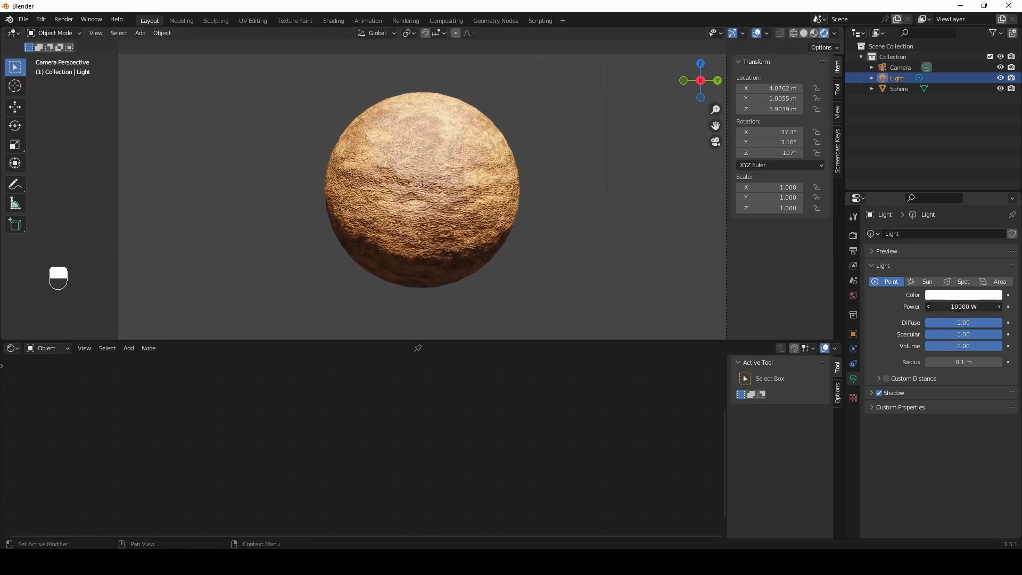
left_click(960, 306)
left_click(783, 143)
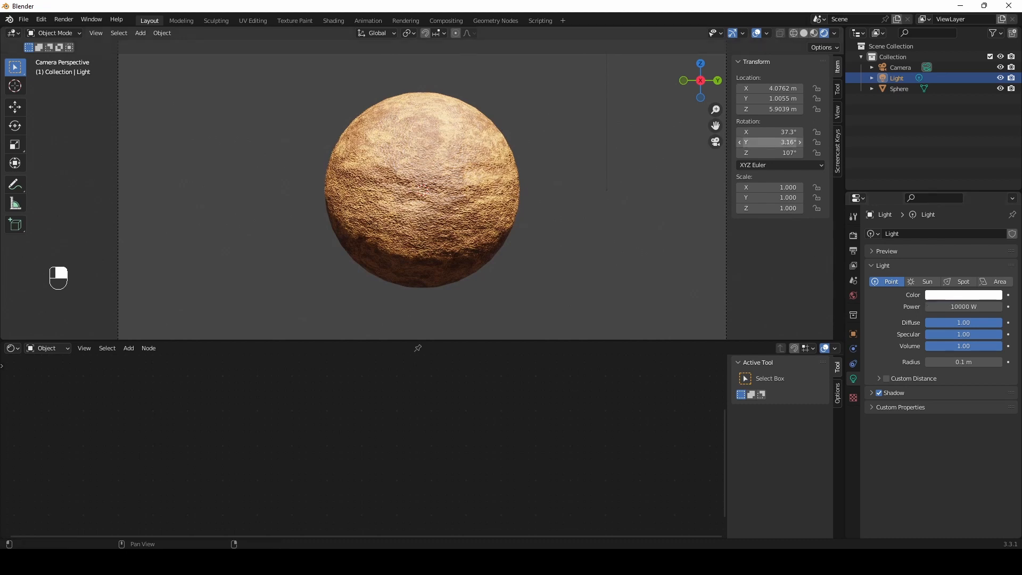
left_click_drag(782, 143, 745, 142)
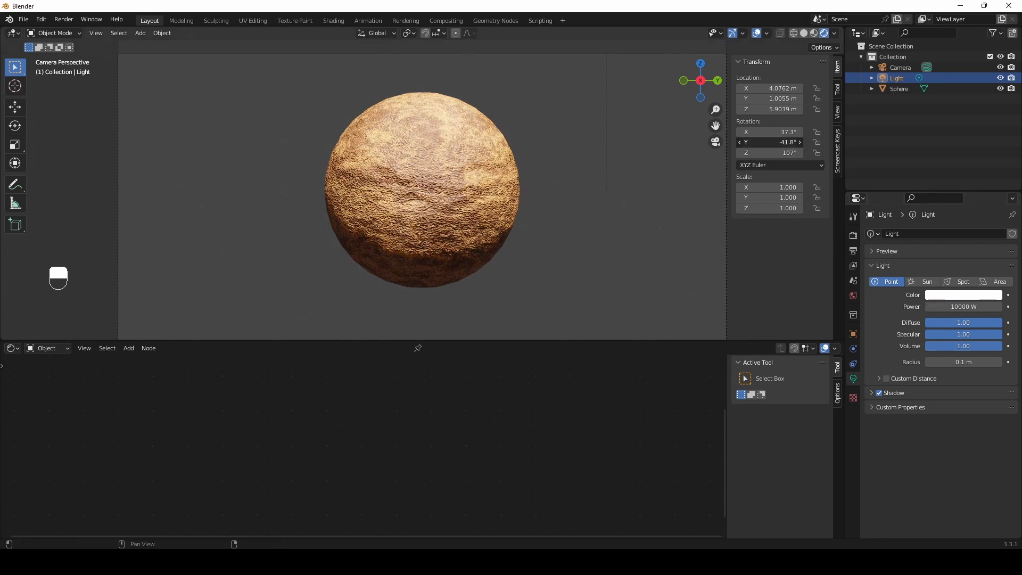
Reduce the light's Power to 5000 W and further to 4000 W
left_click(951, 307)
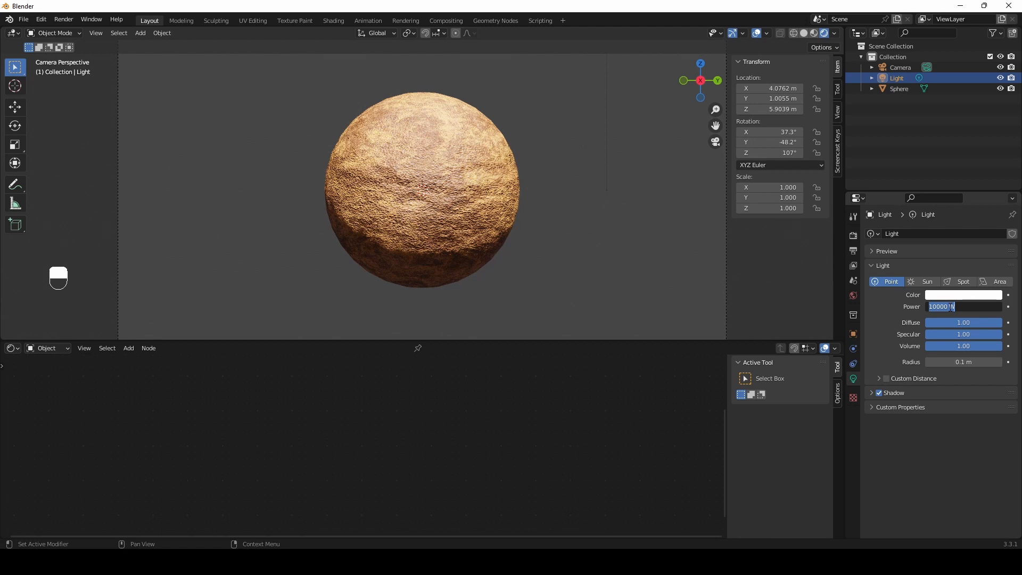
left_click(949, 307)
key("Return")
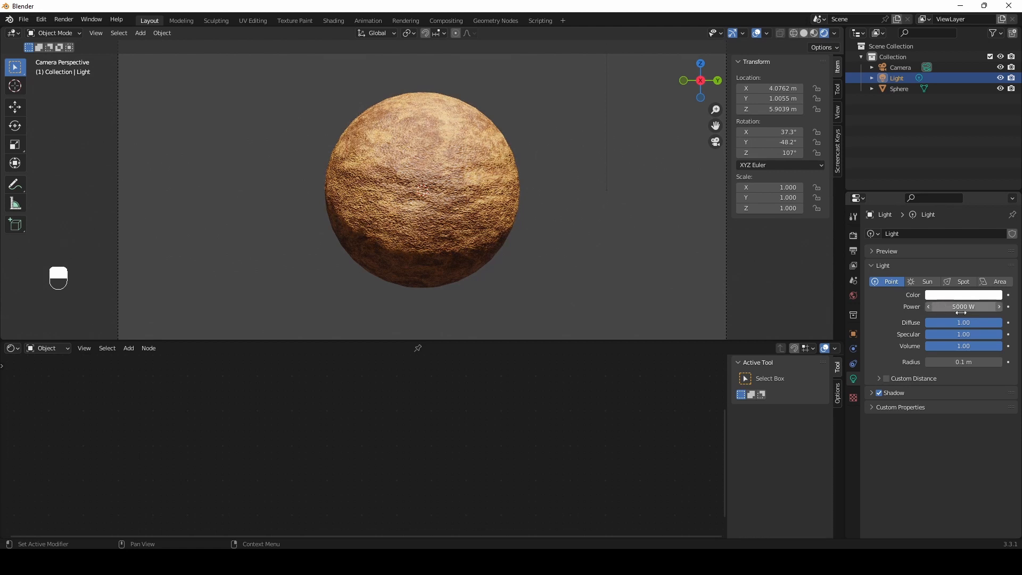
left_click(951, 308)
type("4")
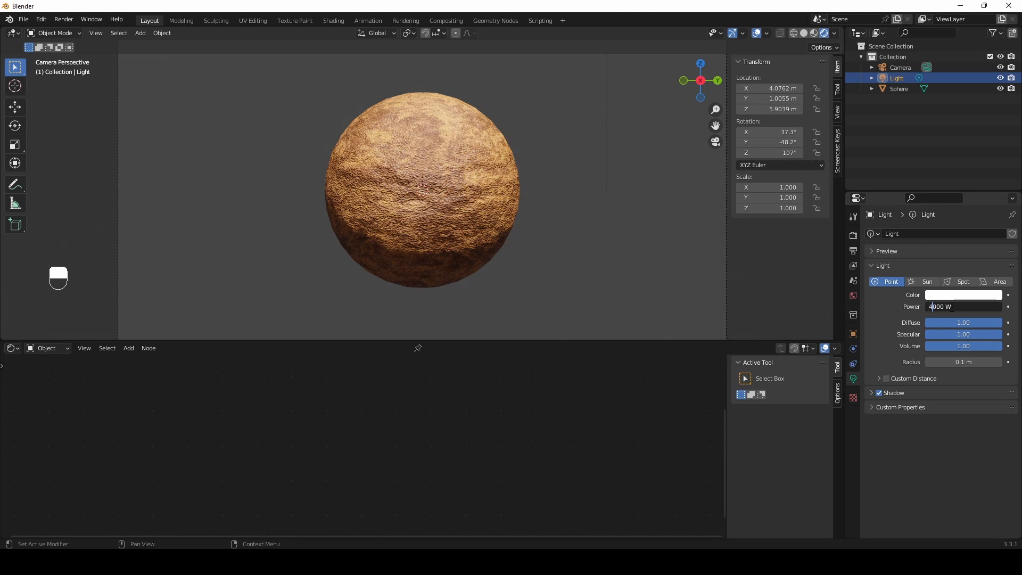
key("Return")
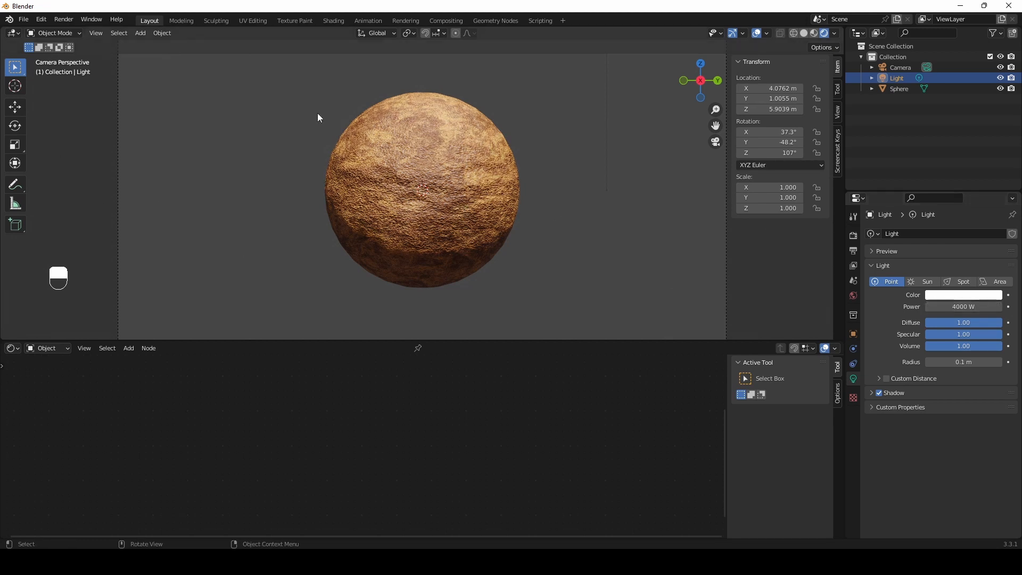